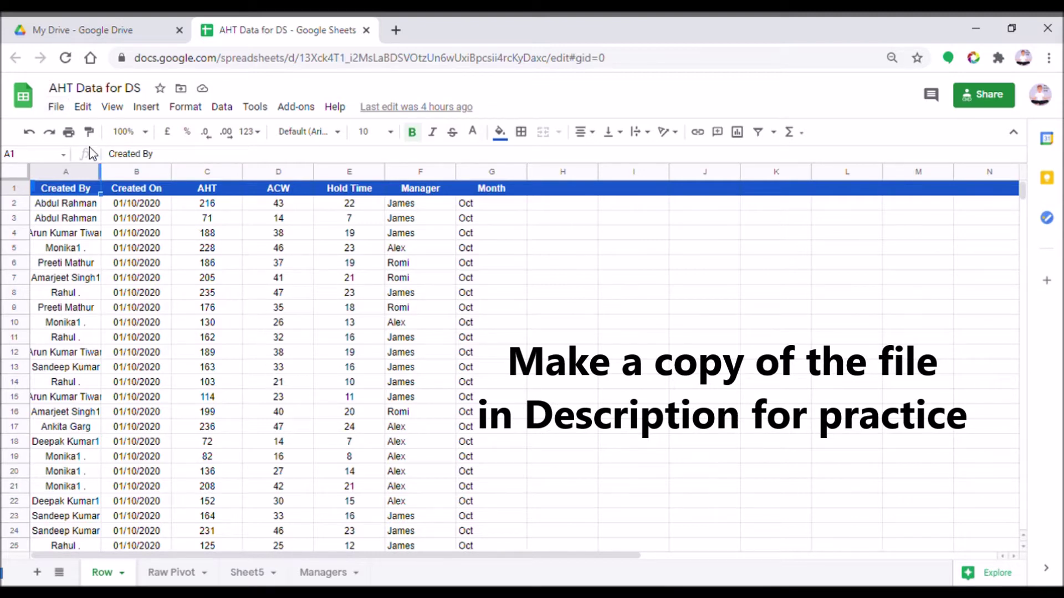
{"action": "left_click", "coordinate": [56, 107]}
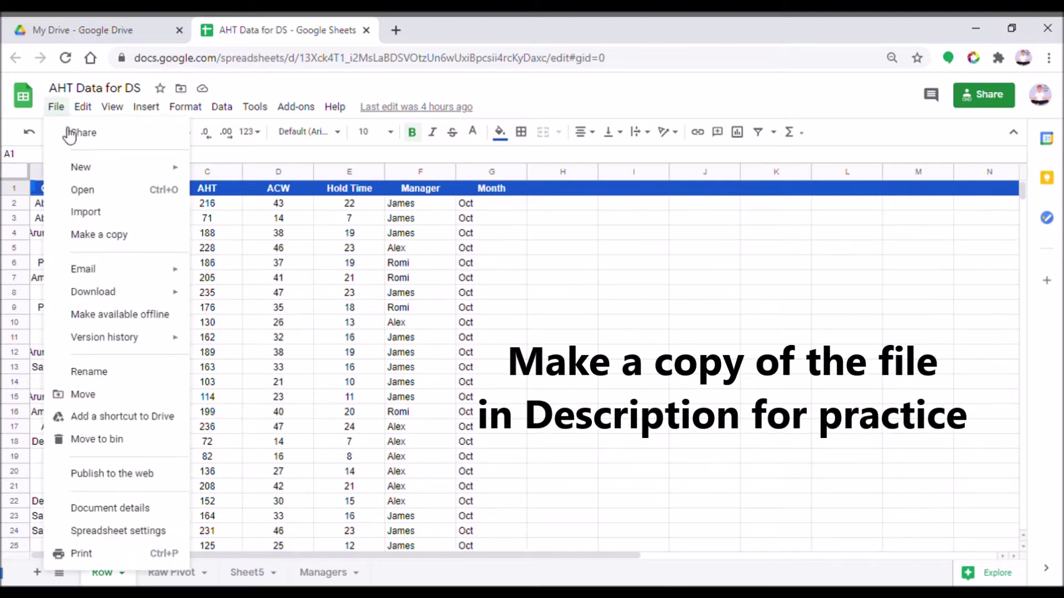
{"action": "left_click", "coordinate": [112, 235]}
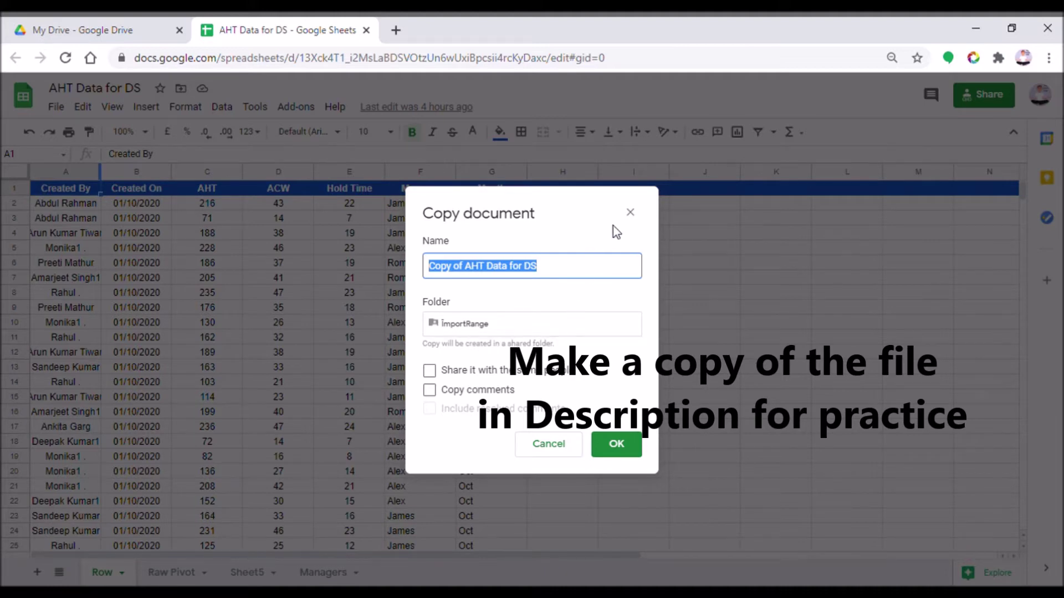
{"action": "left_click", "coordinate": [630, 212]}
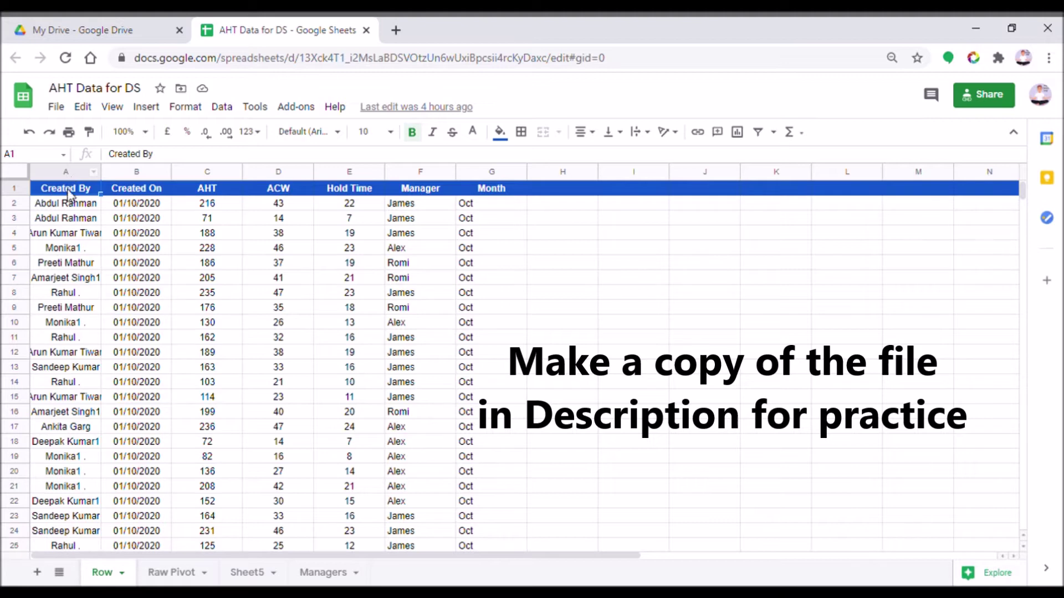
{"action": "left_click", "coordinate": [80, 236]}
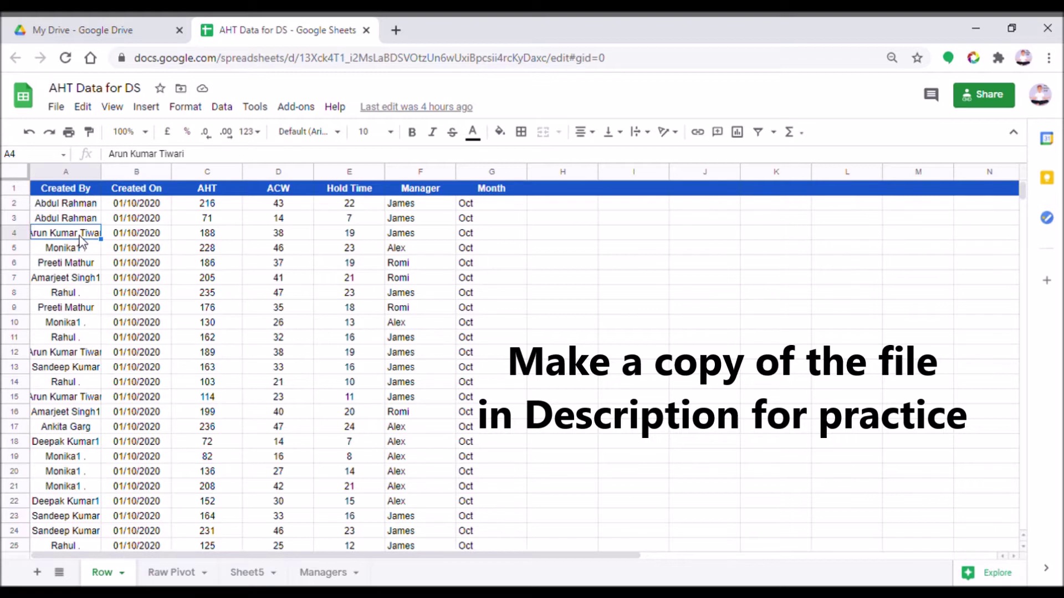
{"action": "key", "text": "ctrl+a"}
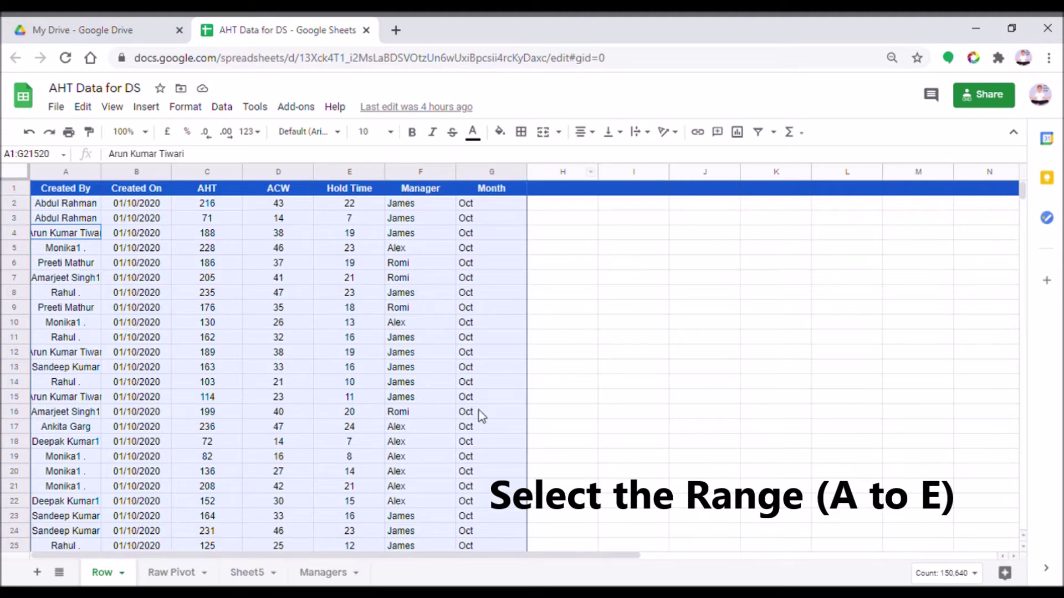
{"action": "left_click", "coordinate": [93, 219]}
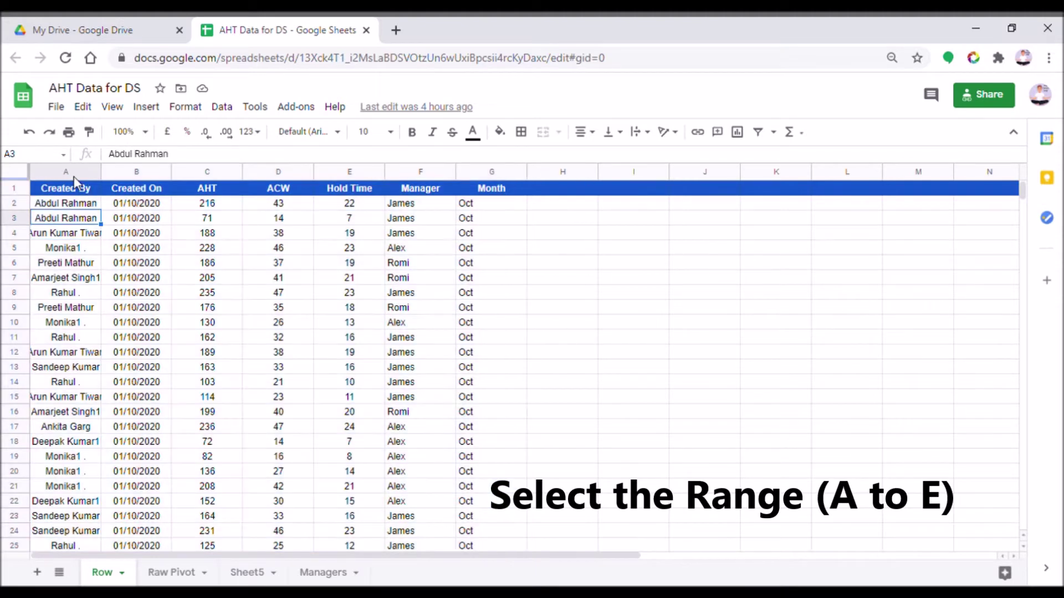
{"action": "left_click", "coordinate": [78, 173]}
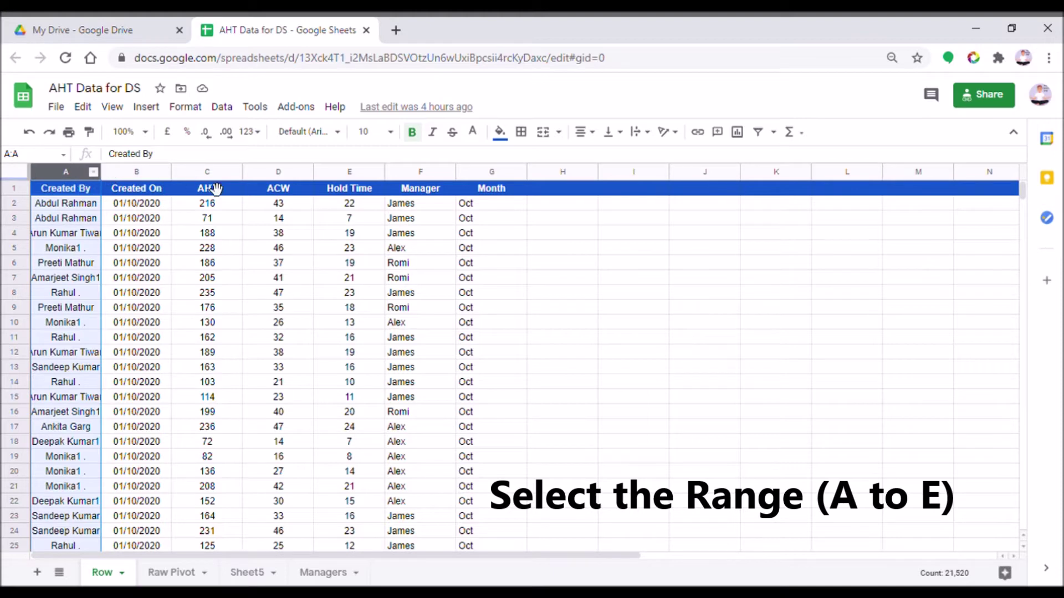
{"action": "left_click", "coordinate": [134, 172]}
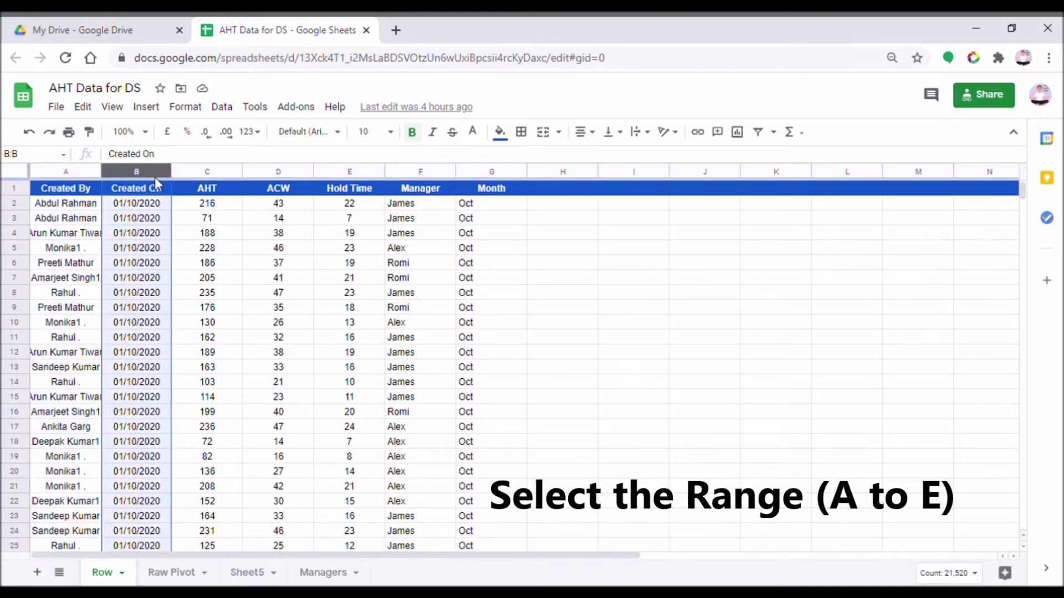
- Start a new pivot table from columns A to E of the Row sheet
{"action": "left_click_drag", "start_coordinate": [83, 171], "coordinate": [375, 172]}
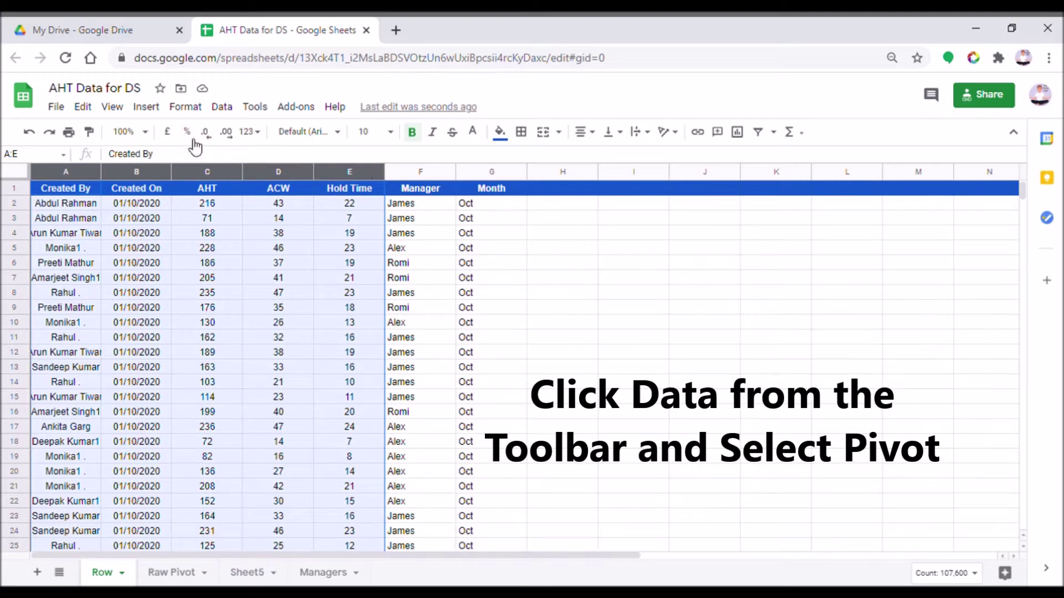
{"action": "left_click", "coordinate": [222, 107]}
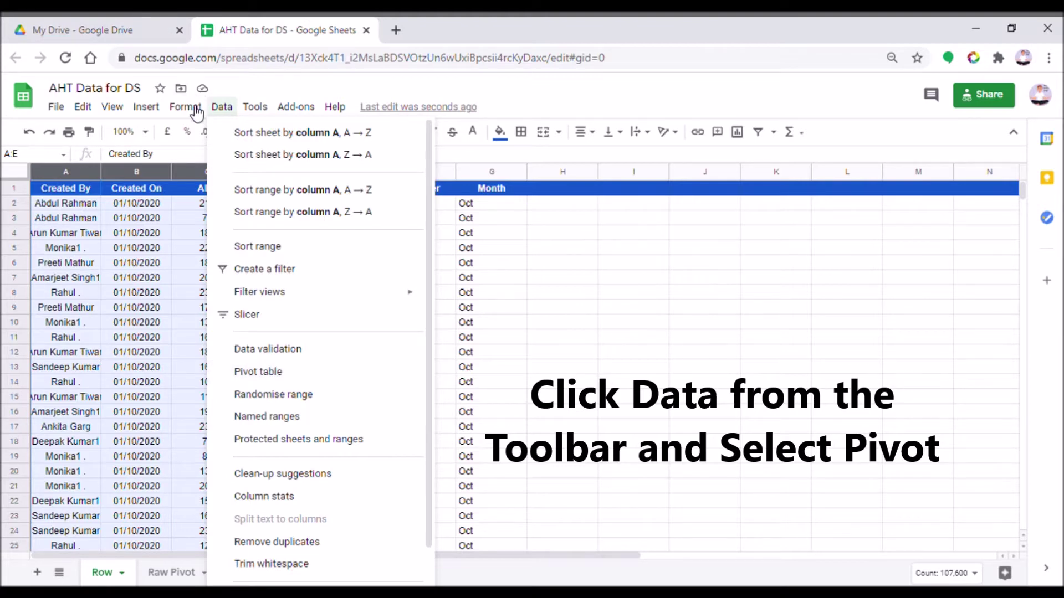
{"action": "mouse_move", "coordinate": [195, 109]}
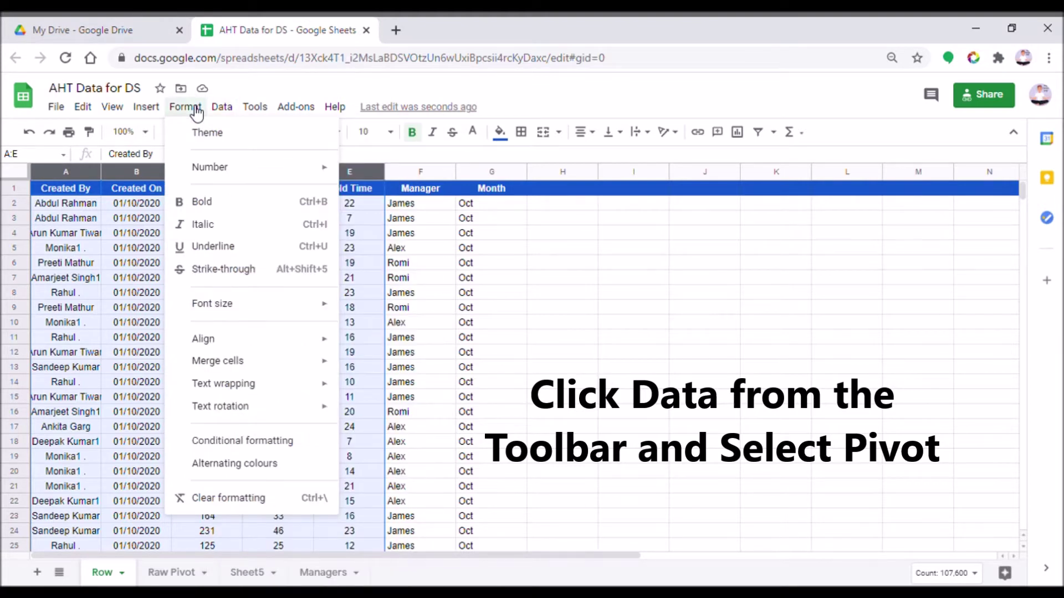
{"action": "mouse_move", "coordinate": [144, 108]}
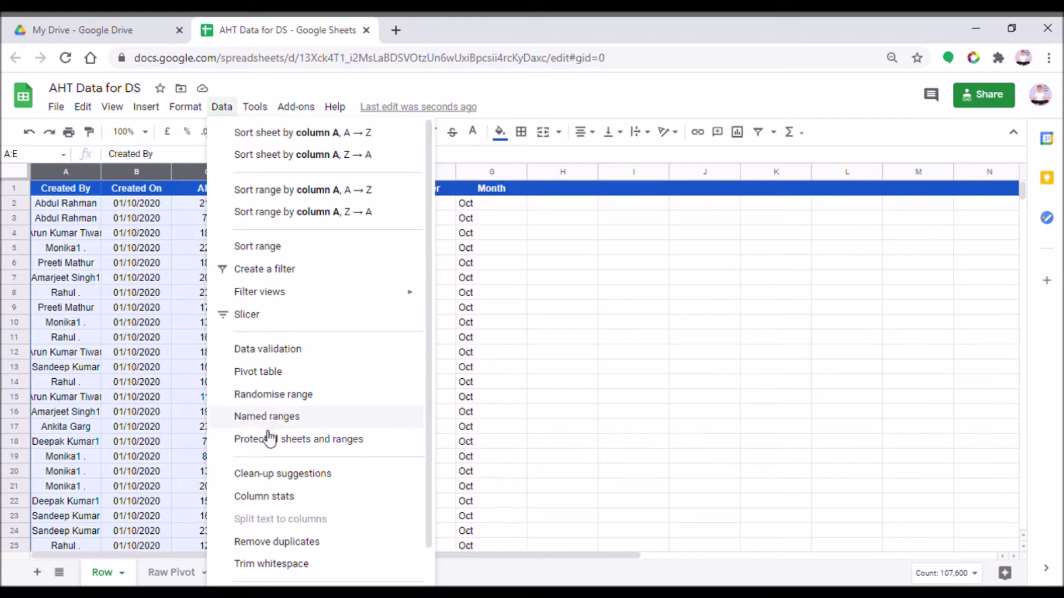
{"action": "left_click", "coordinate": [250, 378]}
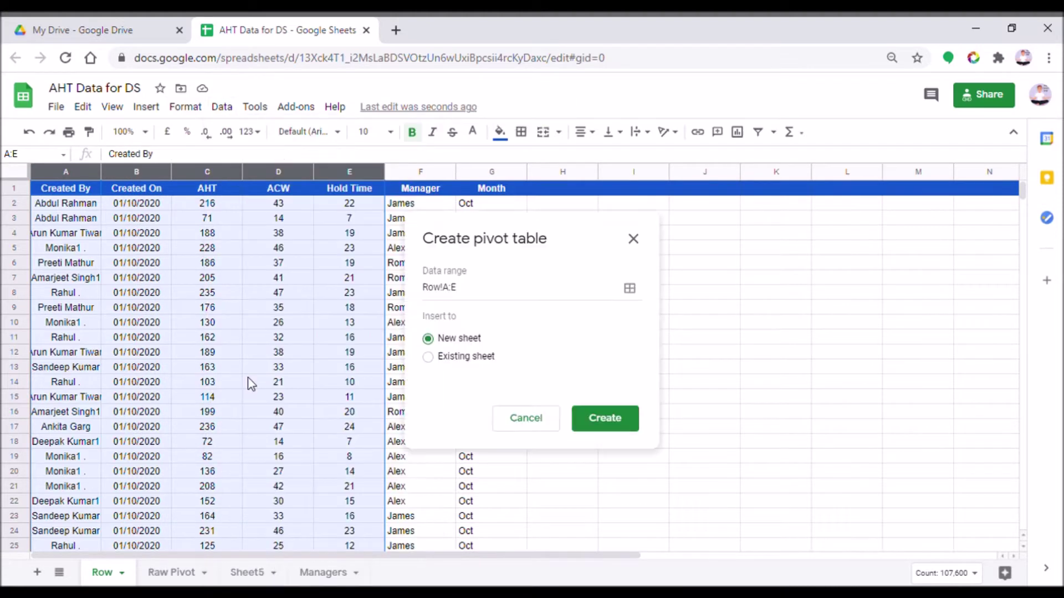
- Place the pivot table on the existing sheet at Sheet5!B2 and create it
{"action": "left_click", "coordinate": [463, 361]}
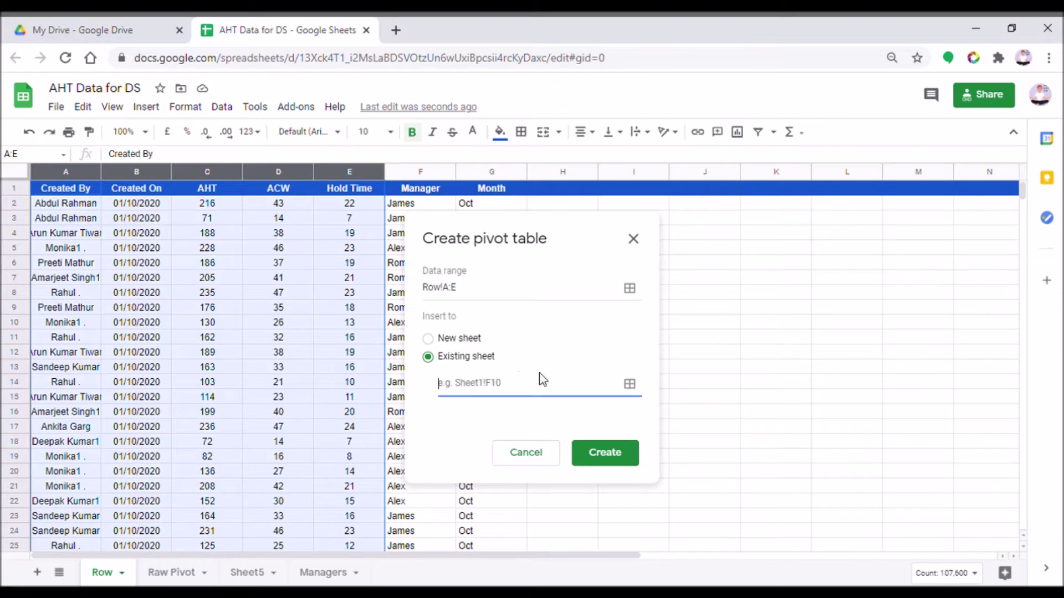
{"action": "left_click", "coordinate": [631, 384]}
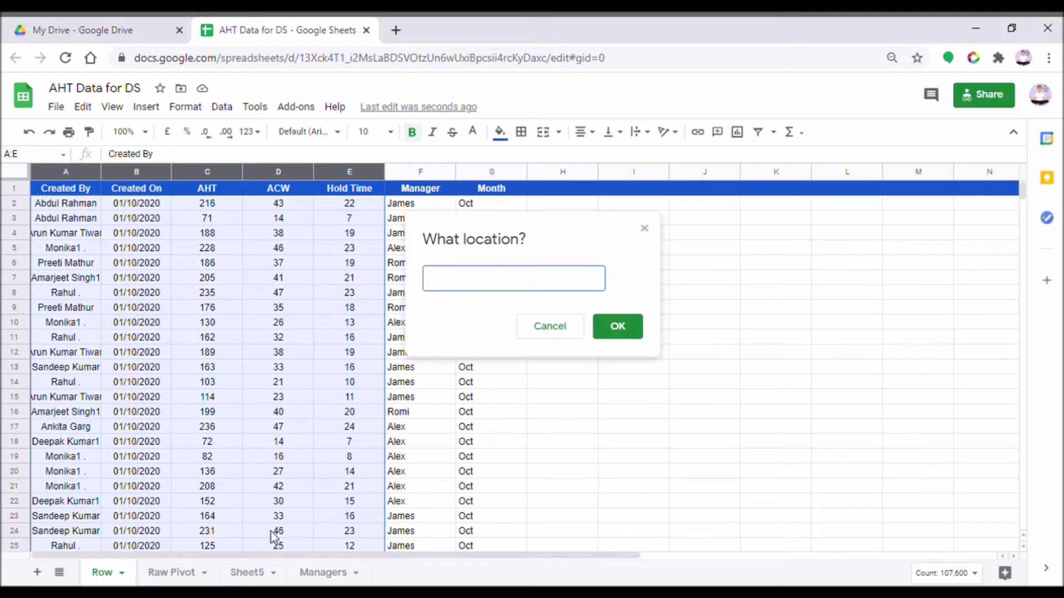
{"action": "left_click", "coordinate": [262, 573]}
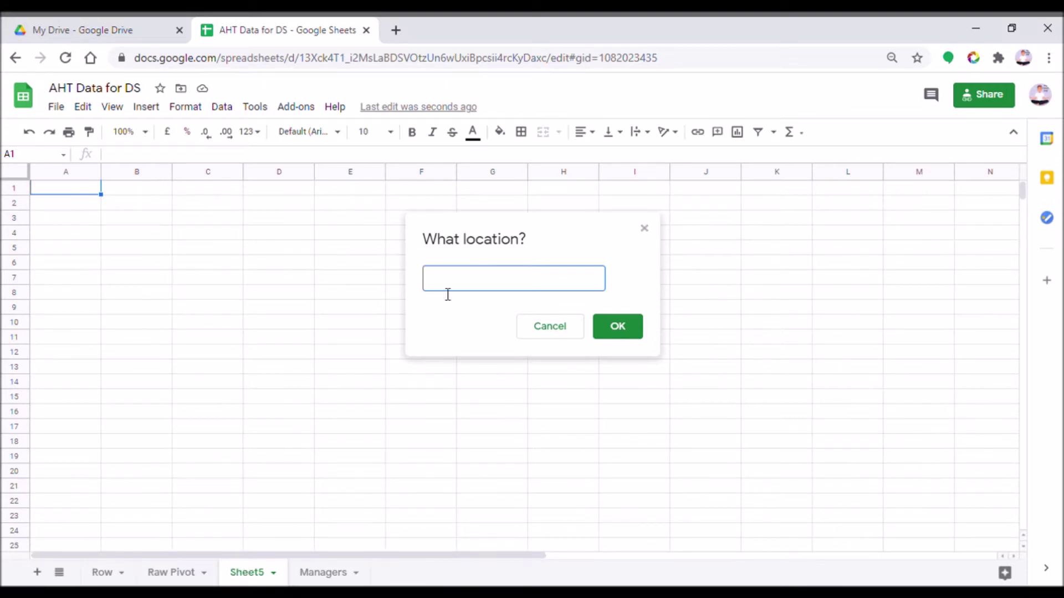
{"action": "left_click", "coordinate": [121, 194]}
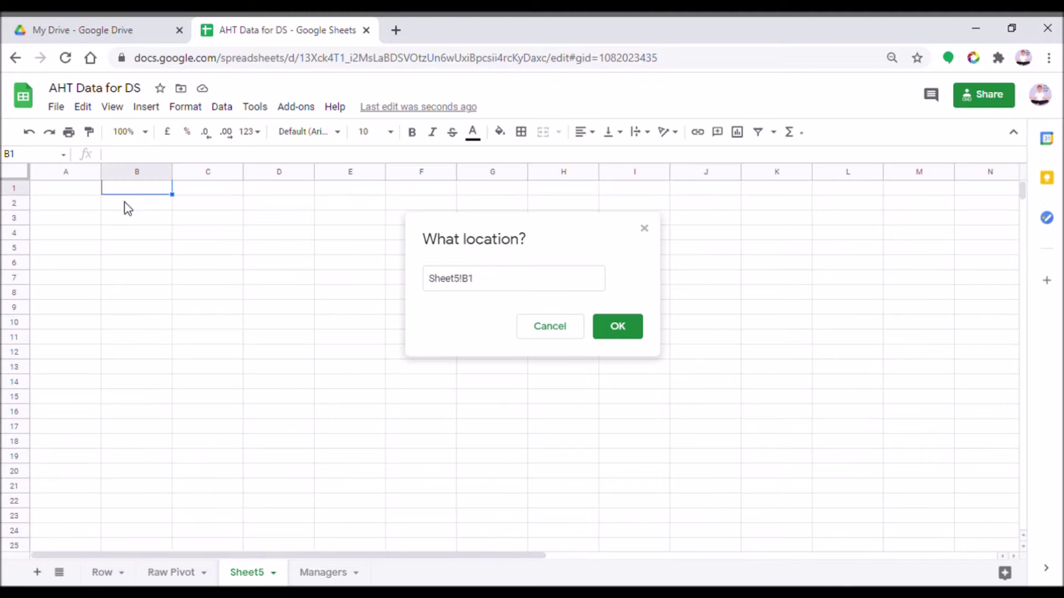
{"action": "left_click", "coordinate": [124, 204]}
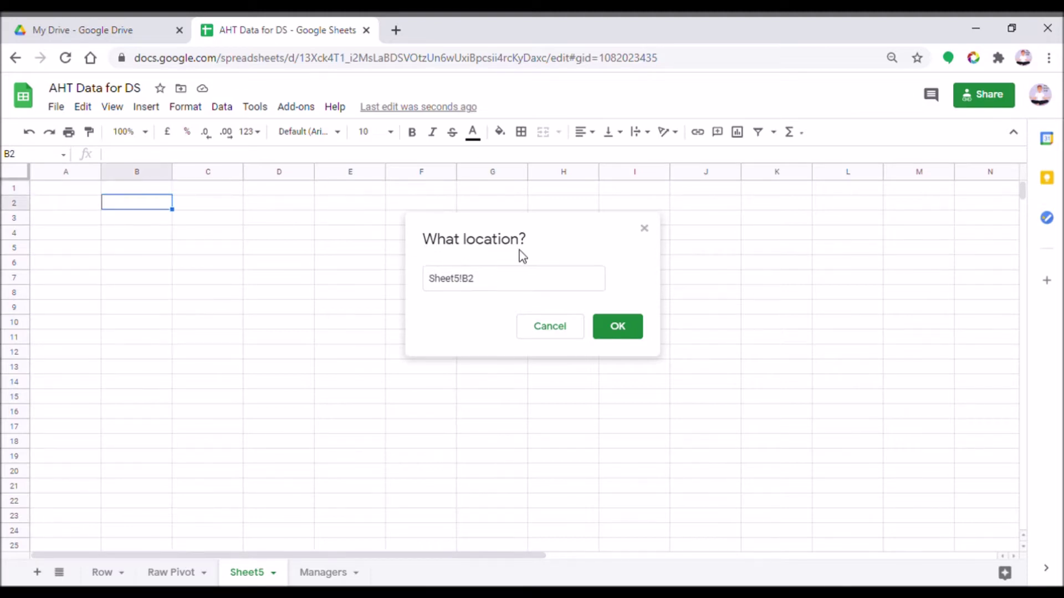
{"action": "left_click_drag", "start_coordinate": [489, 284], "coordinate": [425, 284]}
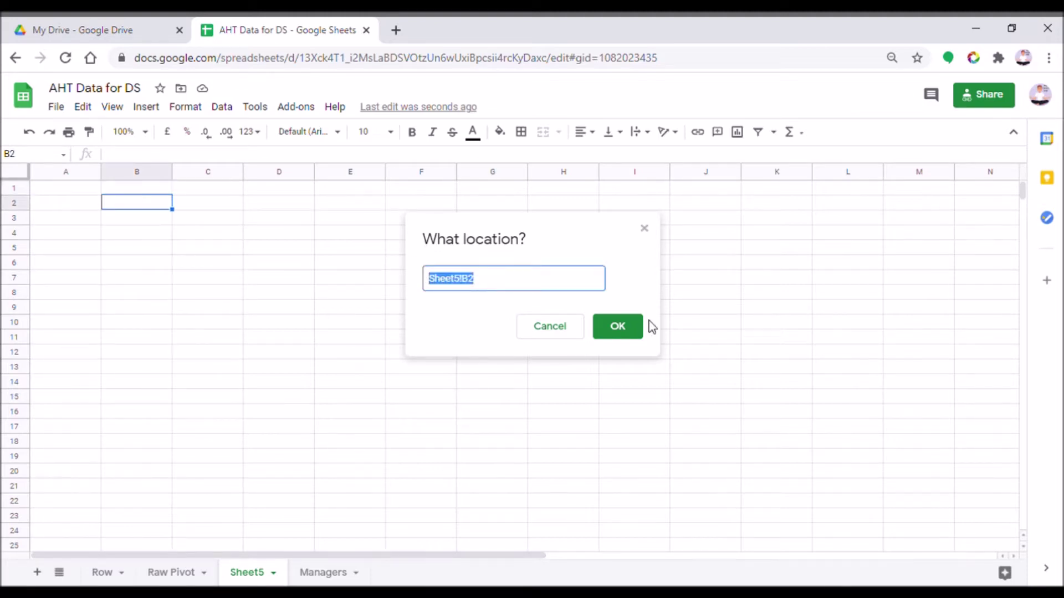
{"action": "left_click", "coordinate": [633, 333]}
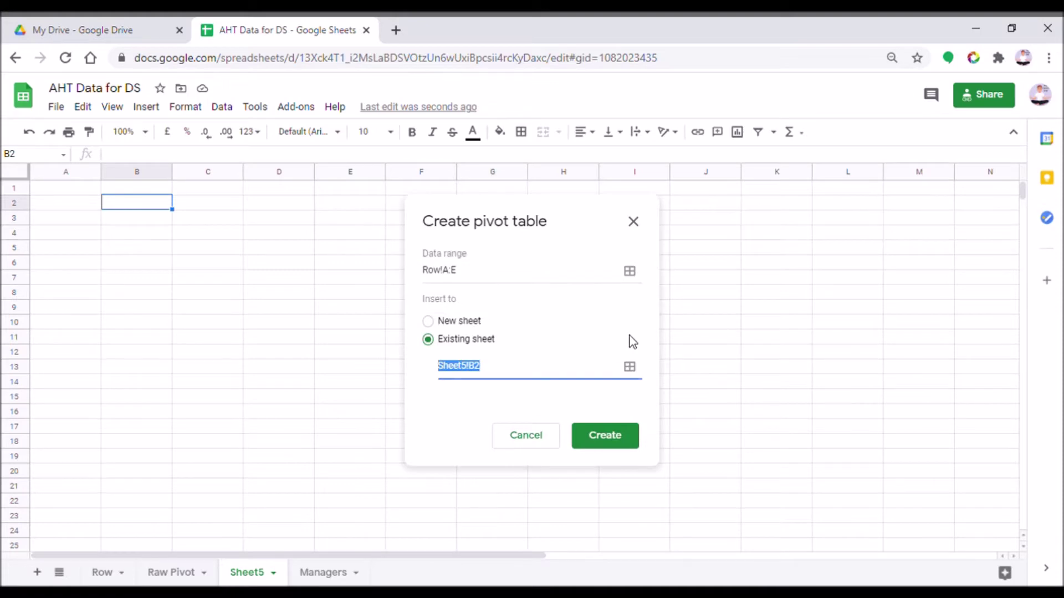
{"action": "left_click", "coordinate": [623, 433]}
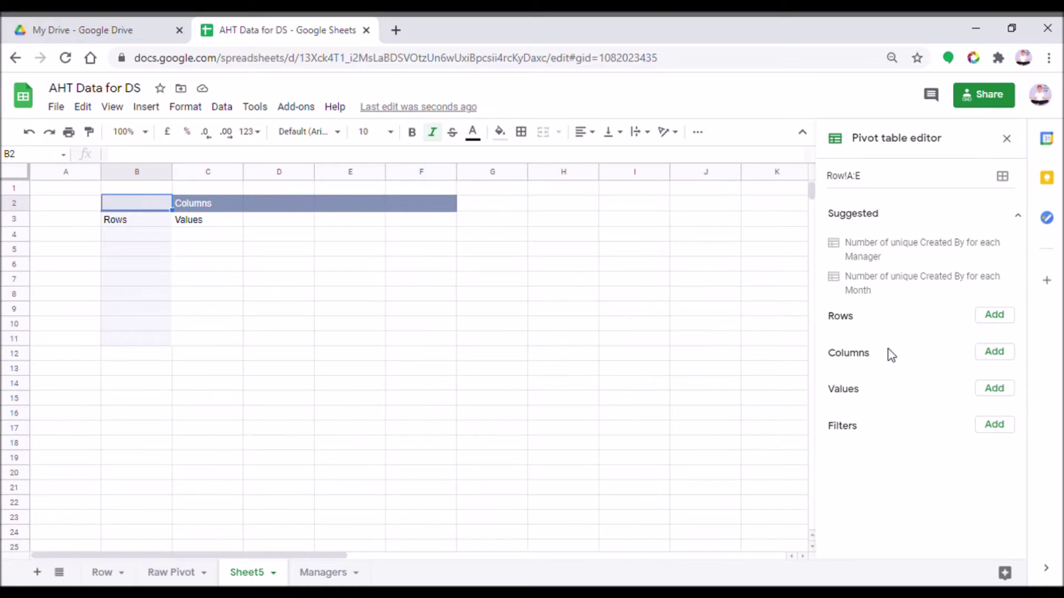
- Add Created By as the pivot table's rows and AHT as its values
{"action": "left_click", "coordinate": [991, 320]}
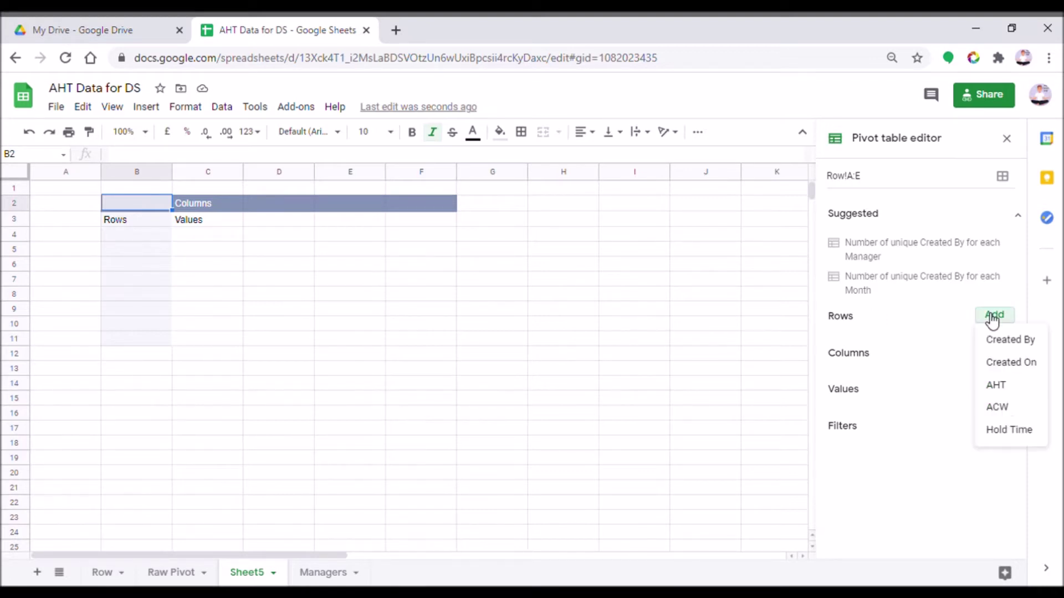
{"action": "left_click", "coordinate": [995, 344]}
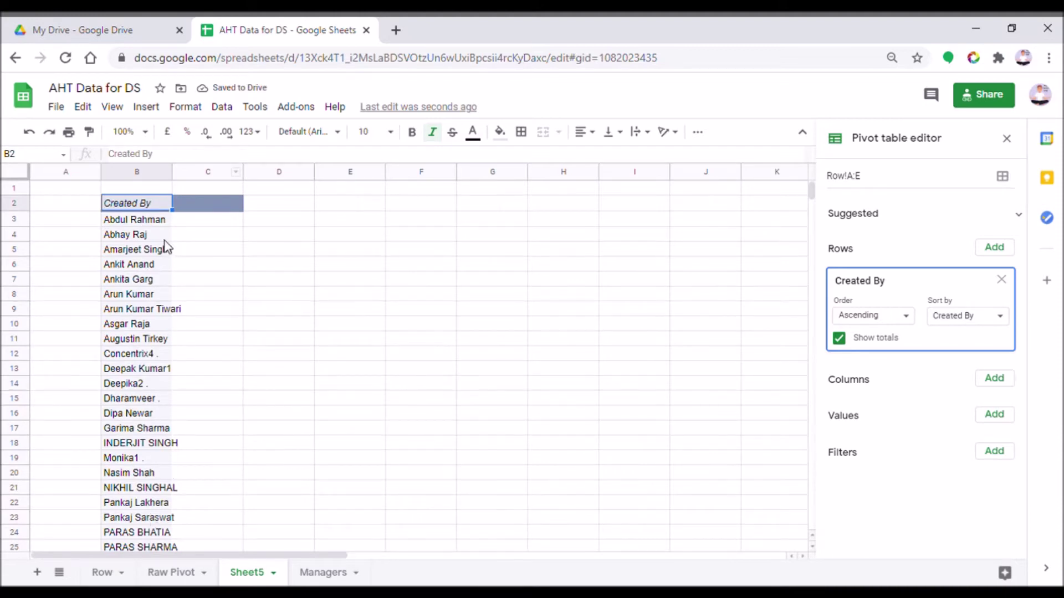
{"action": "left_click", "coordinate": [995, 416]}
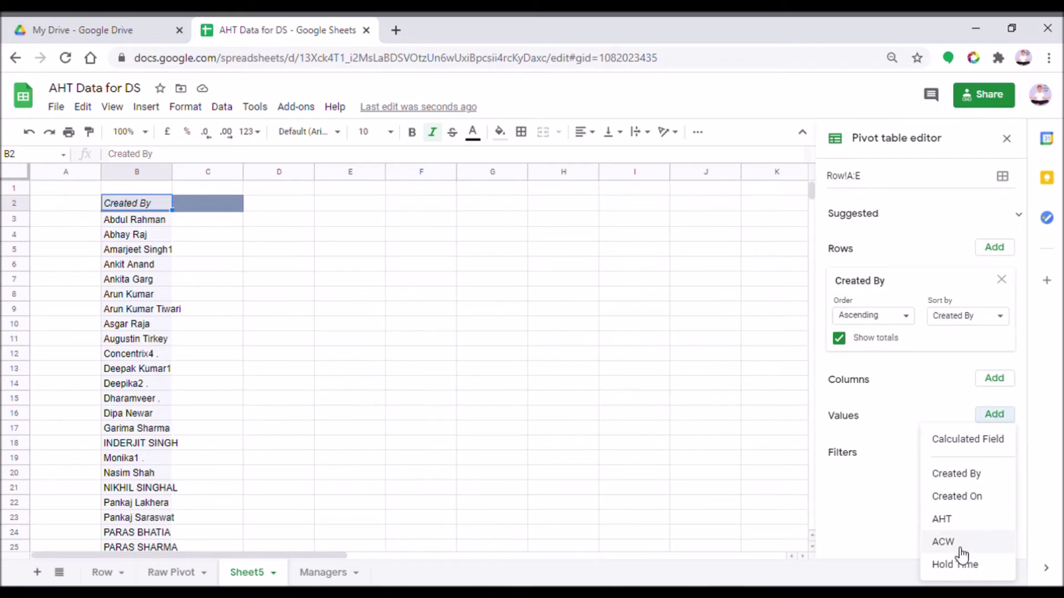
{"action": "left_click", "coordinate": [961, 521]}
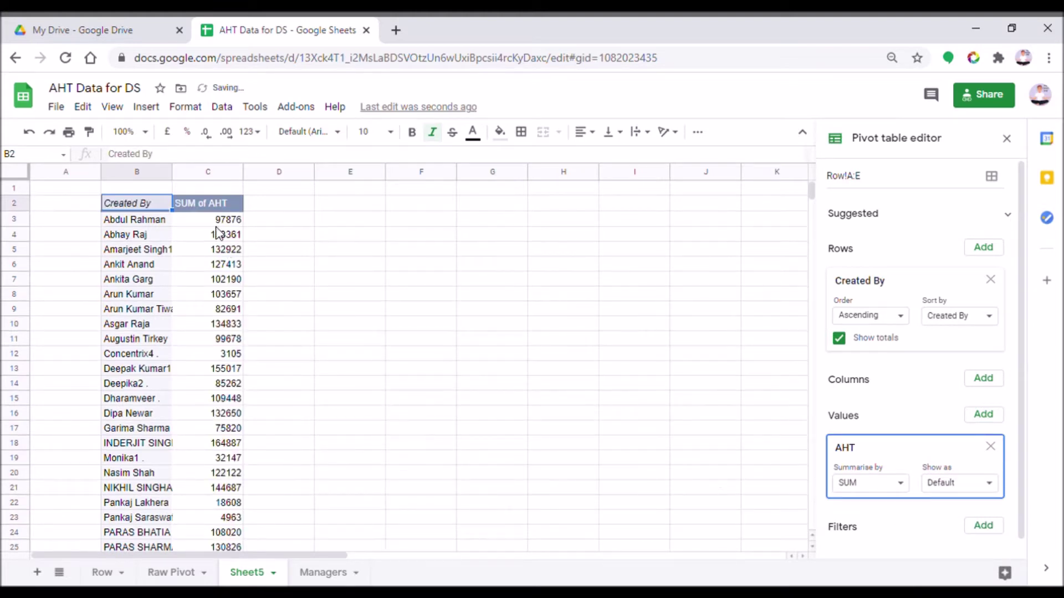
- Centre-align the whole AHT value column (column C) of the pivot table sheet
{"action": "left_click", "coordinate": [222, 174]}
{"action": "left_click", "coordinate": [583, 137]}
{"action": "key", "text": "ctrl+shift+e"}
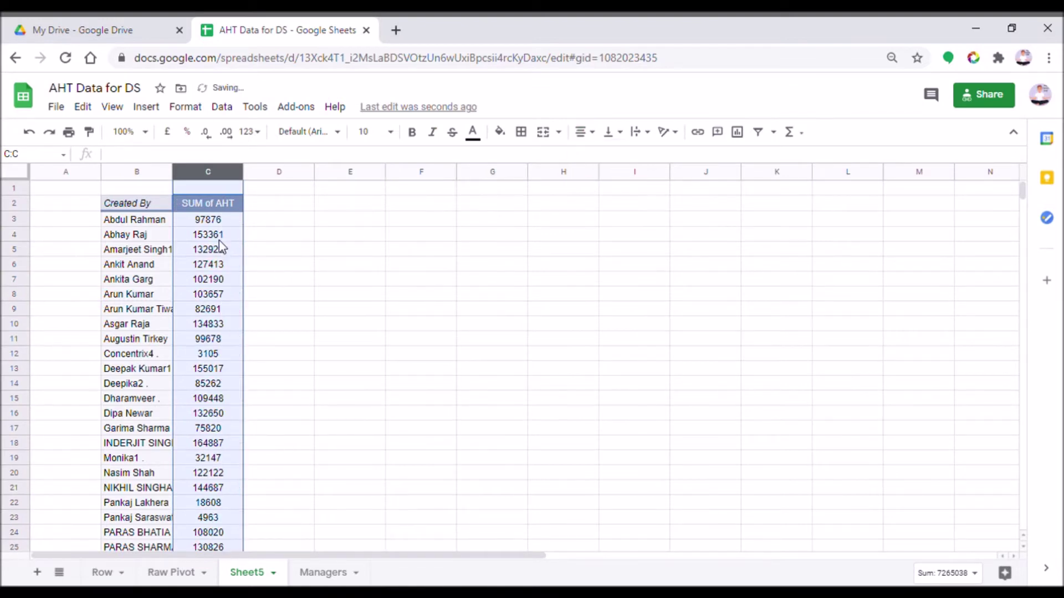
- Summarise the pivot table's AHT values by AVERAGE
{"action": "left_click", "coordinate": [215, 246]}
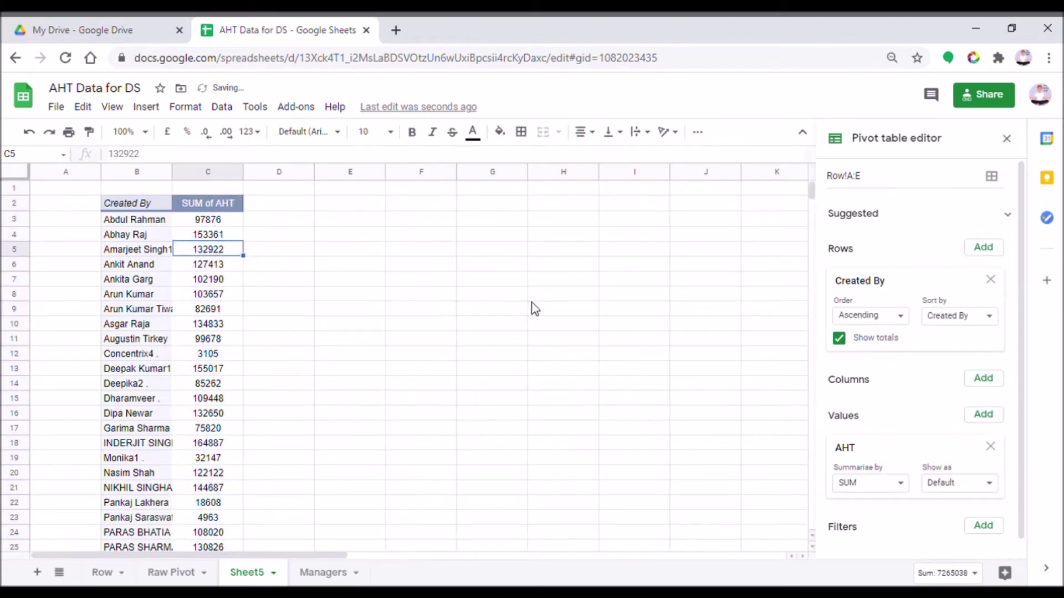
{"action": "left_click", "coordinate": [890, 427]}
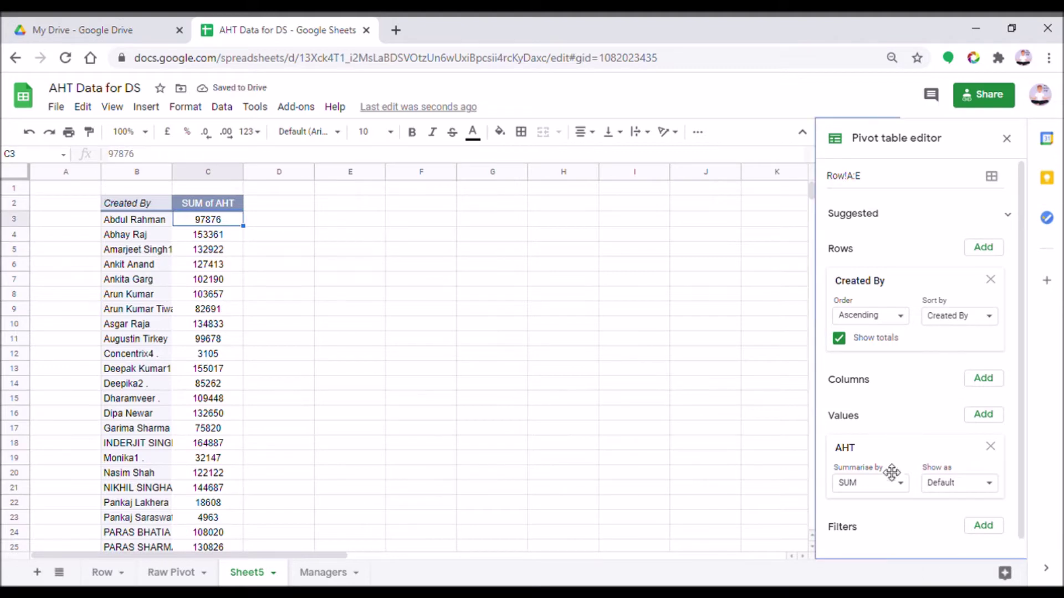
{"action": "left_click", "coordinate": [883, 487]}
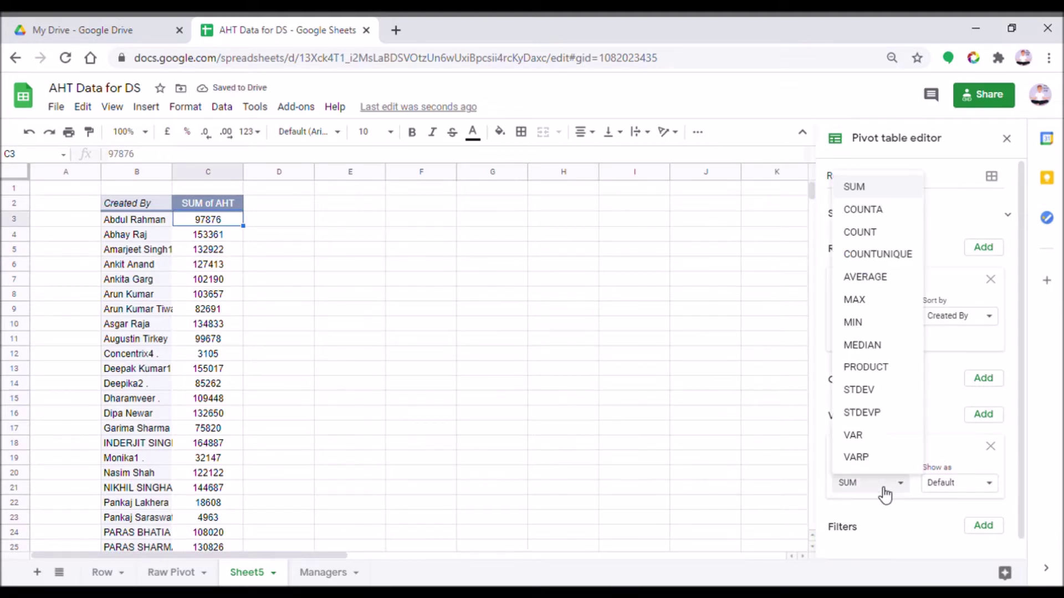
{"action": "left_click", "coordinate": [865, 278]}
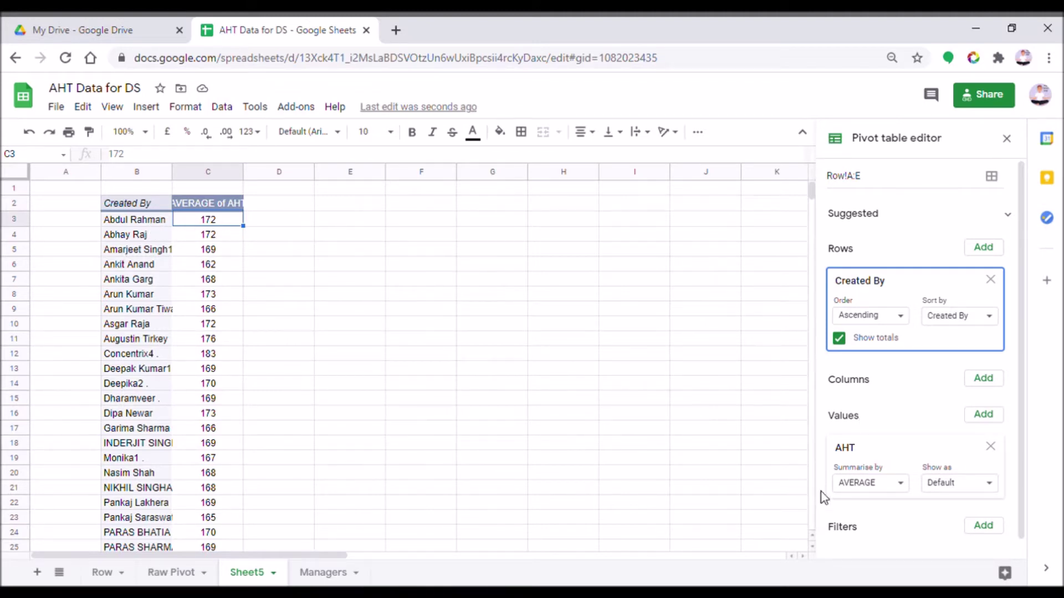
- Try COUNTA as the summary function for the AHT values, and return it to AVERAGE
{"action": "left_click", "coordinate": [869, 484]}
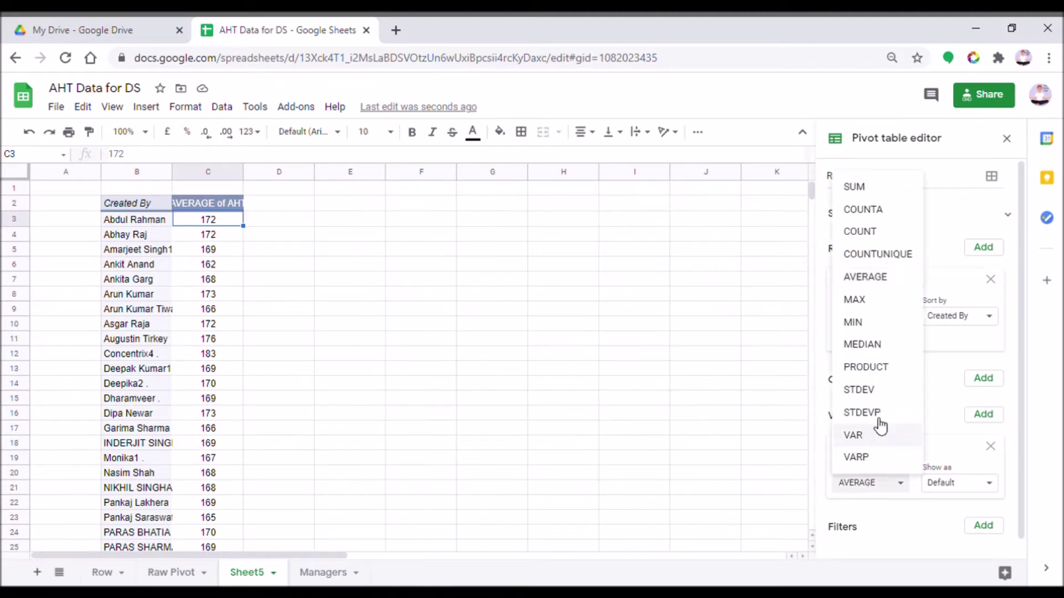
{"action": "left_click", "coordinate": [864, 212]}
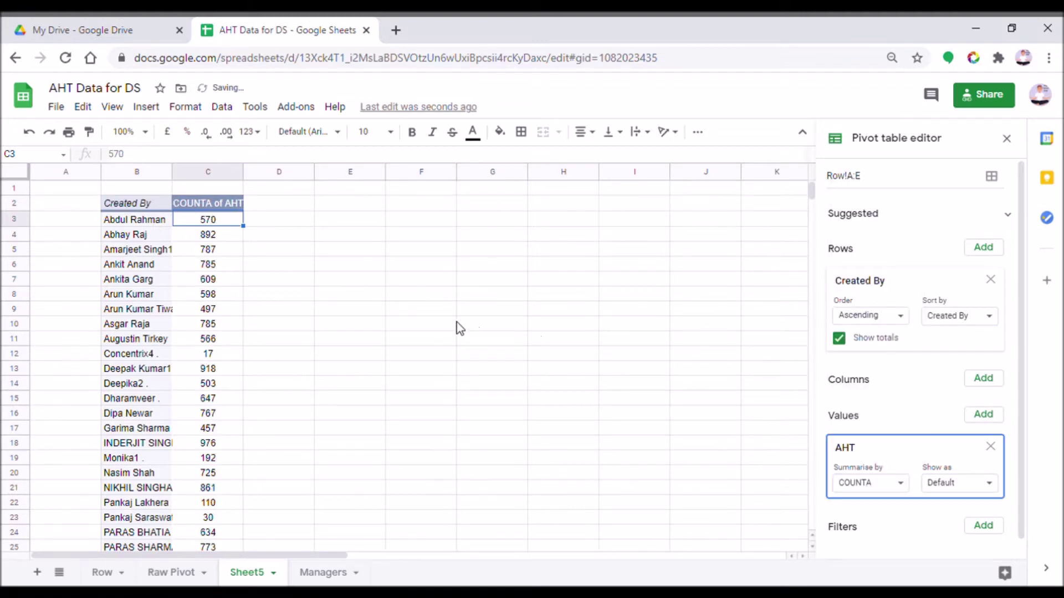
{"action": "left_click", "coordinate": [858, 485]}
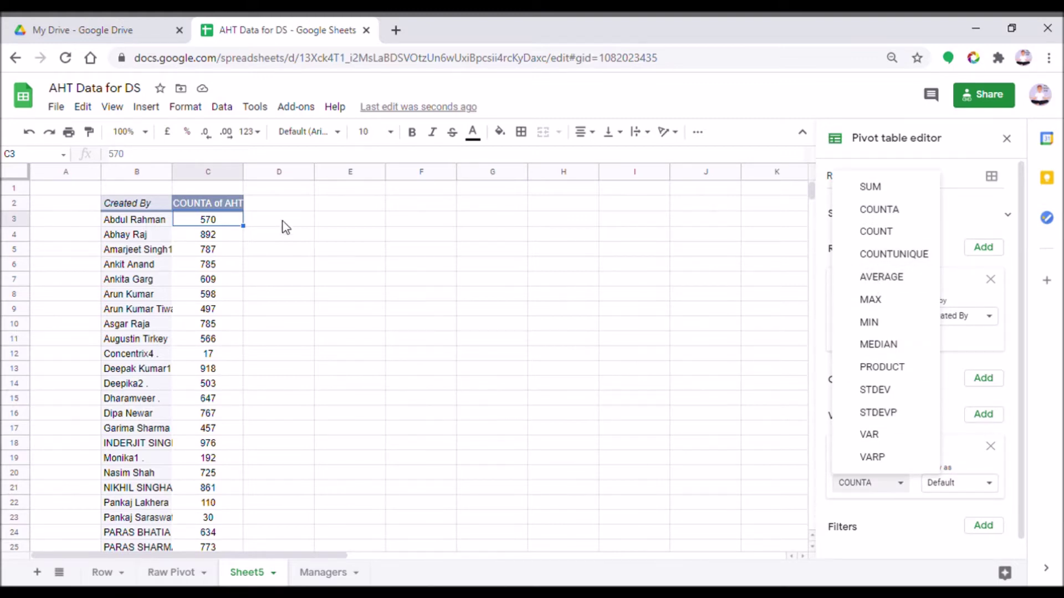
{"action": "left_click", "coordinate": [910, 291]}
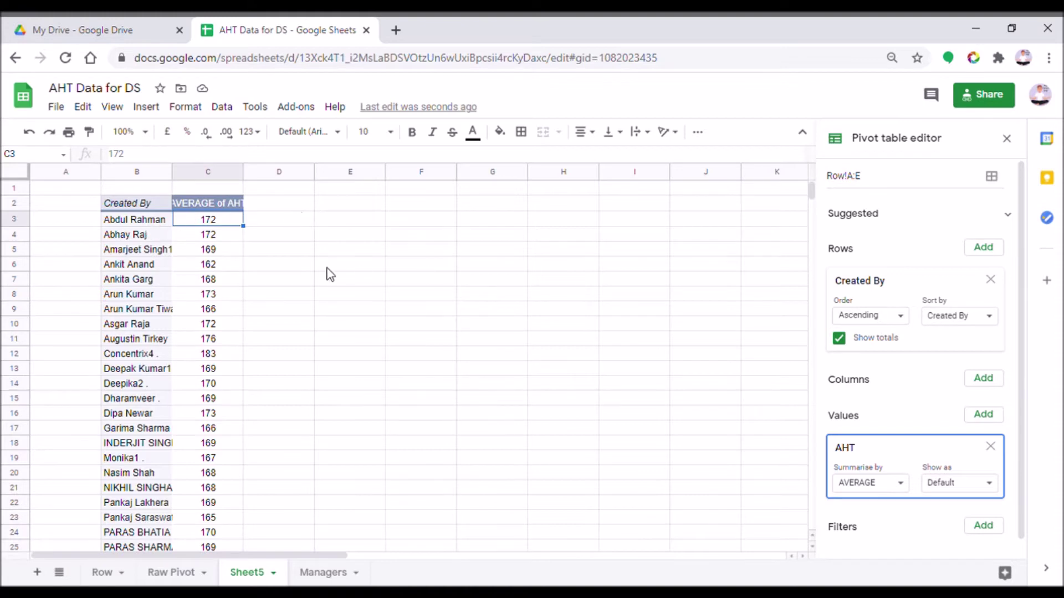
- Extend the pivot table's source range to Row!A:G so it covers the Row sheet's Manager and Month columns
{"action": "left_click", "coordinate": [982, 386]}
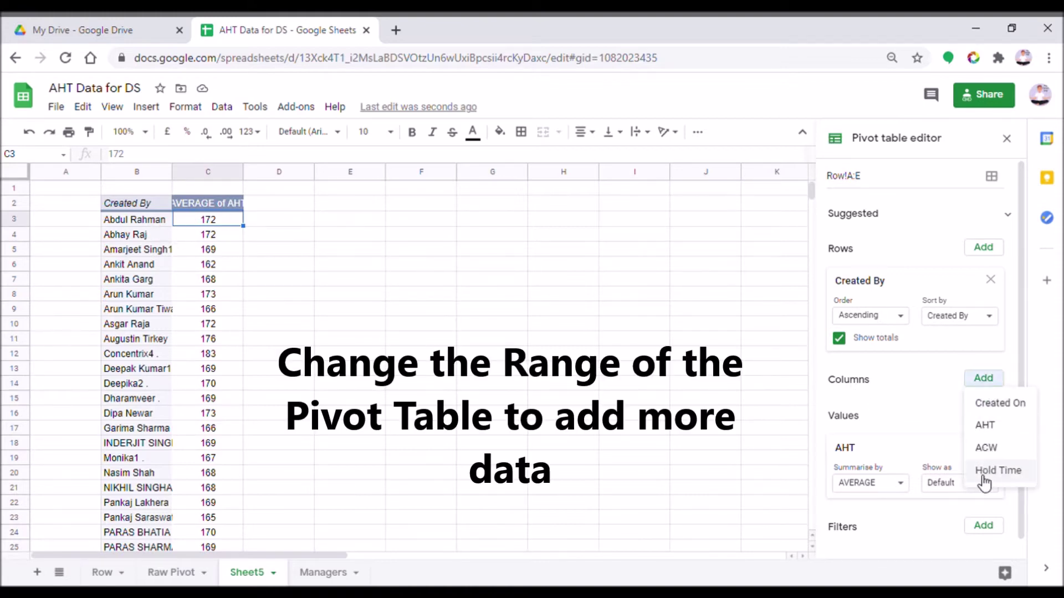
{"action": "left_click", "coordinate": [294, 497]}
{"action": "left_click", "coordinate": [105, 572]}
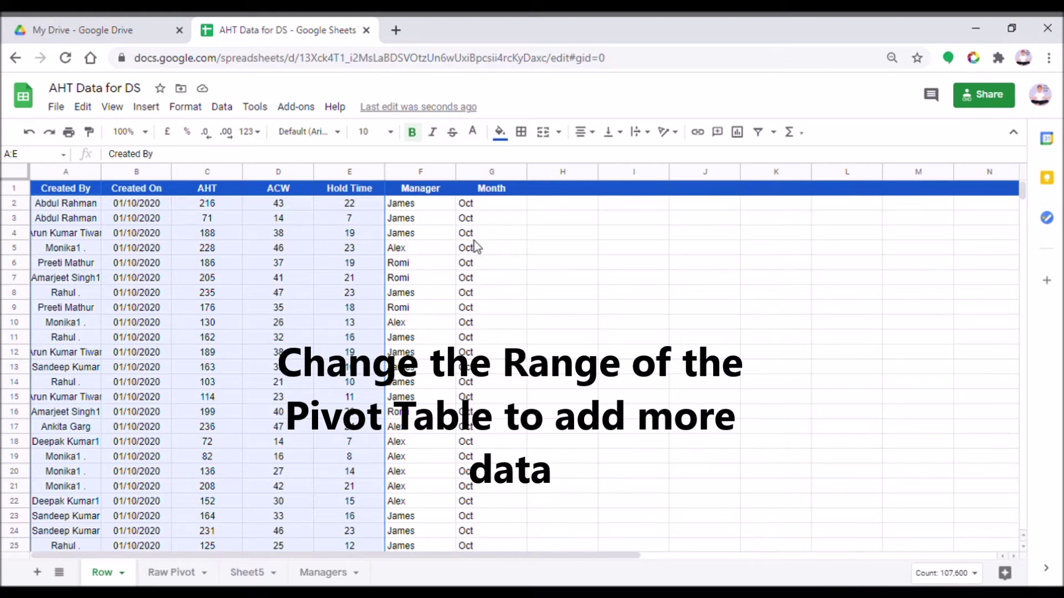
{"action": "left_click", "coordinate": [251, 575]}
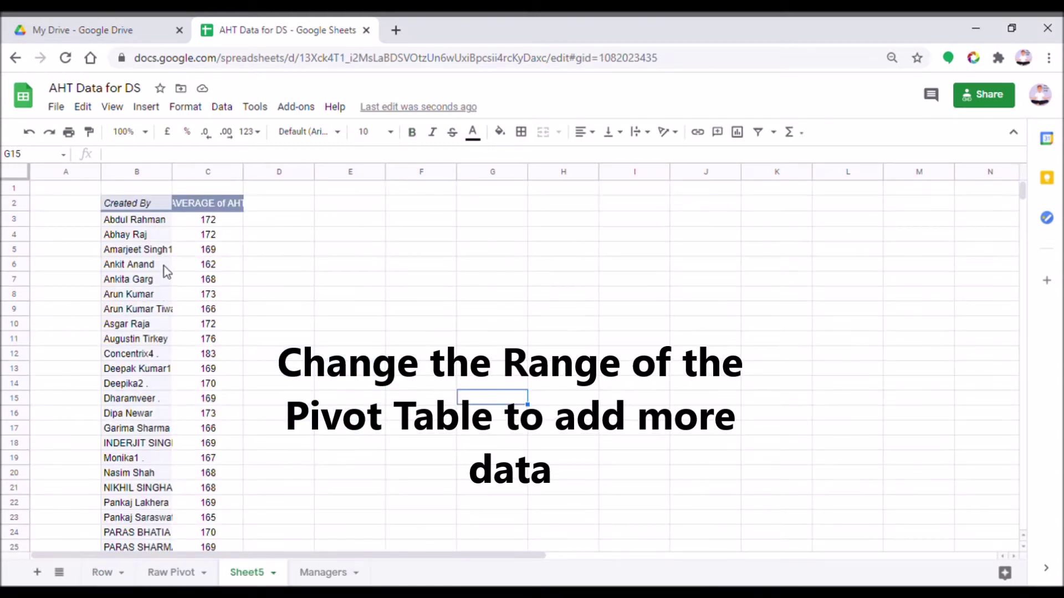
{"action": "left_click", "coordinate": [164, 265]}
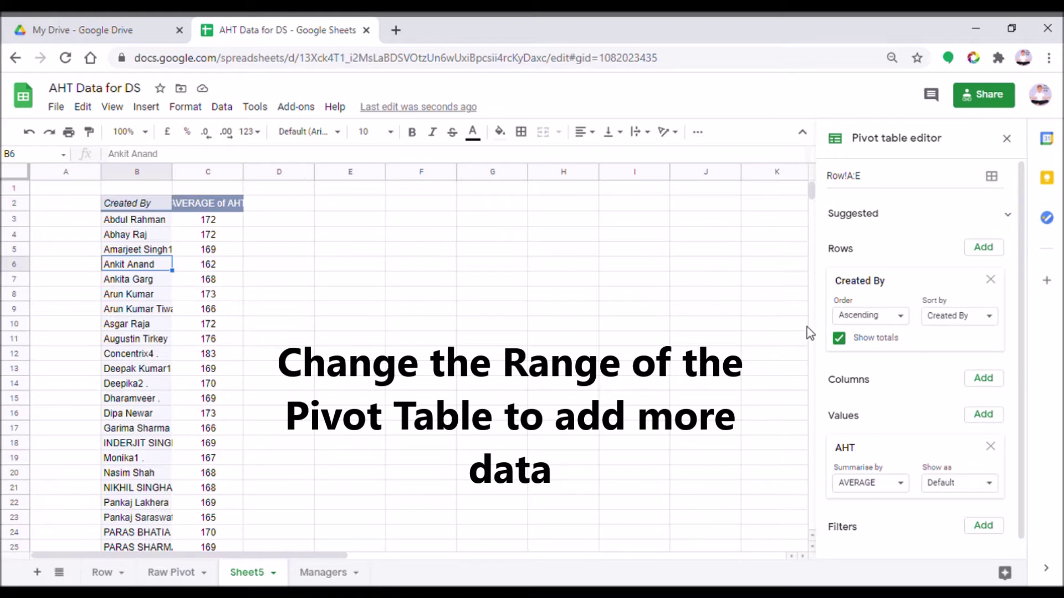
{"action": "scroll", "coordinate": [887, 188], "scroll_direction": "down", "scroll_amount": 1}
{"action": "scroll", "coordinate": [881, 224], "scroll_direction": "up", "scroll_amount": 1}
{"action": "left_click", "coordinate": [887, 182]}
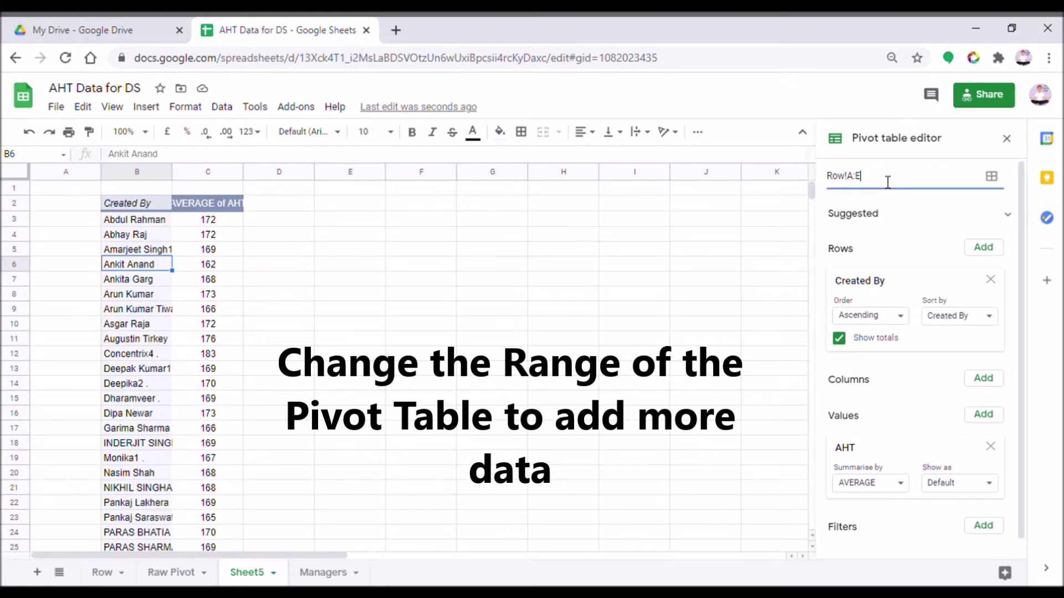
{"action": "triple_click", "coordinate": [935, 188]}
{"action": "left_click", "coordinate": [935, 187]}
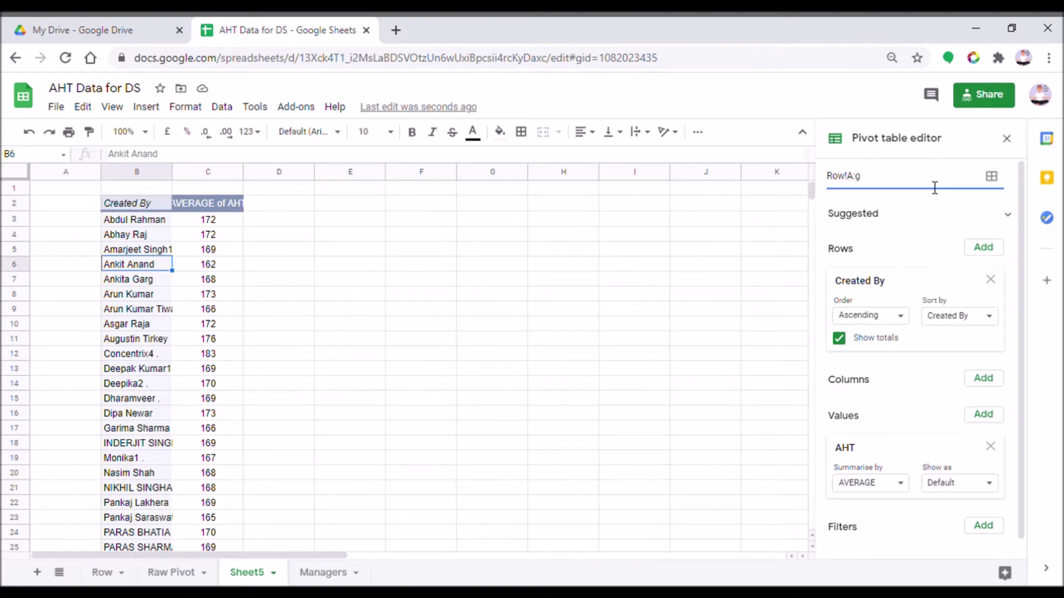
{"action": "key", "text": "Return"}
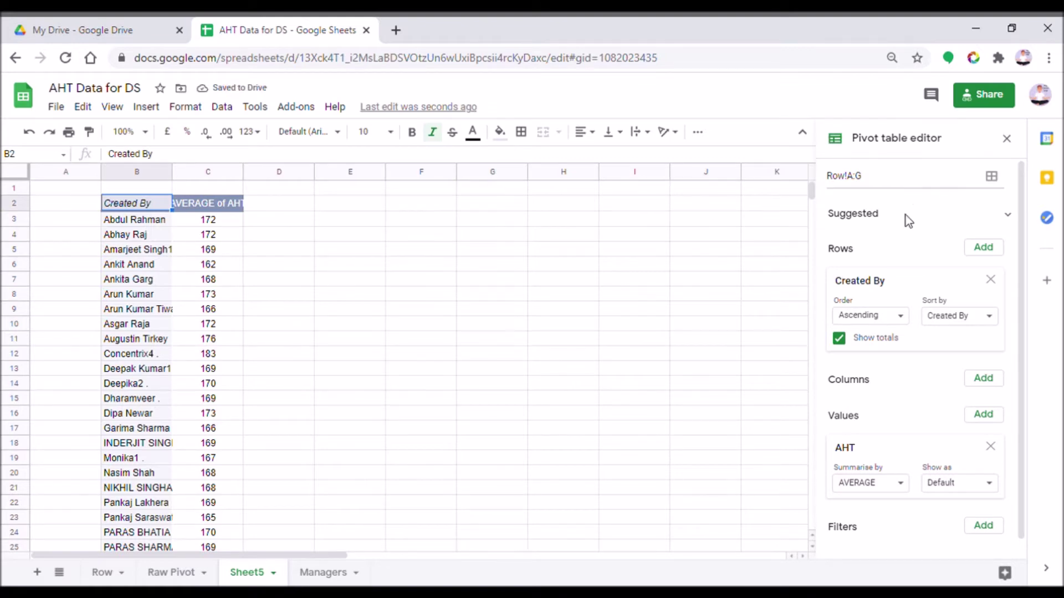
{"action": "left_click", "coordinate": [991, 383]}
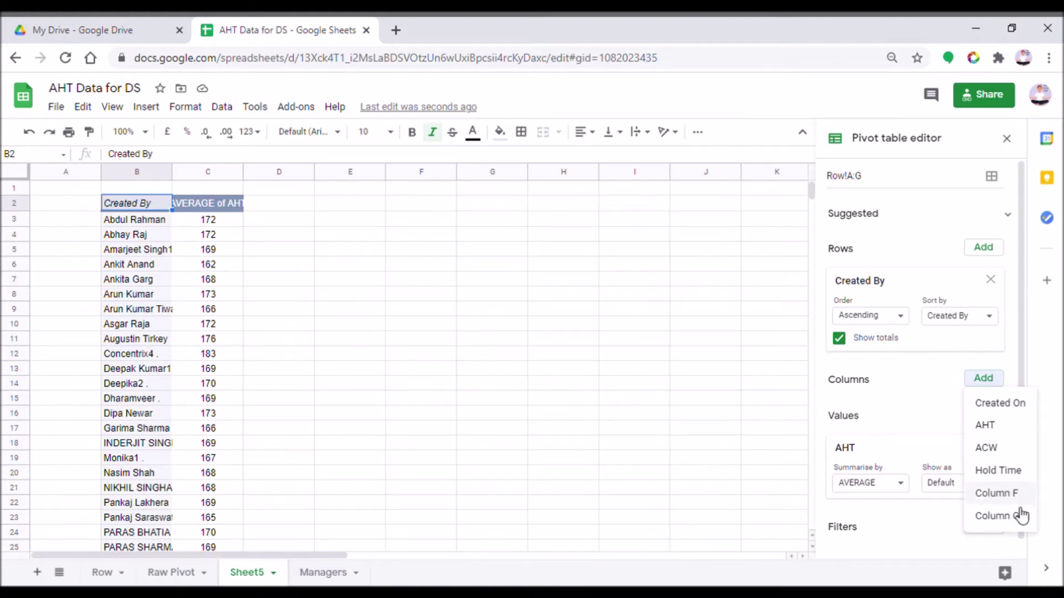
{"action": "left_click", "coordinate": [906, 390]}
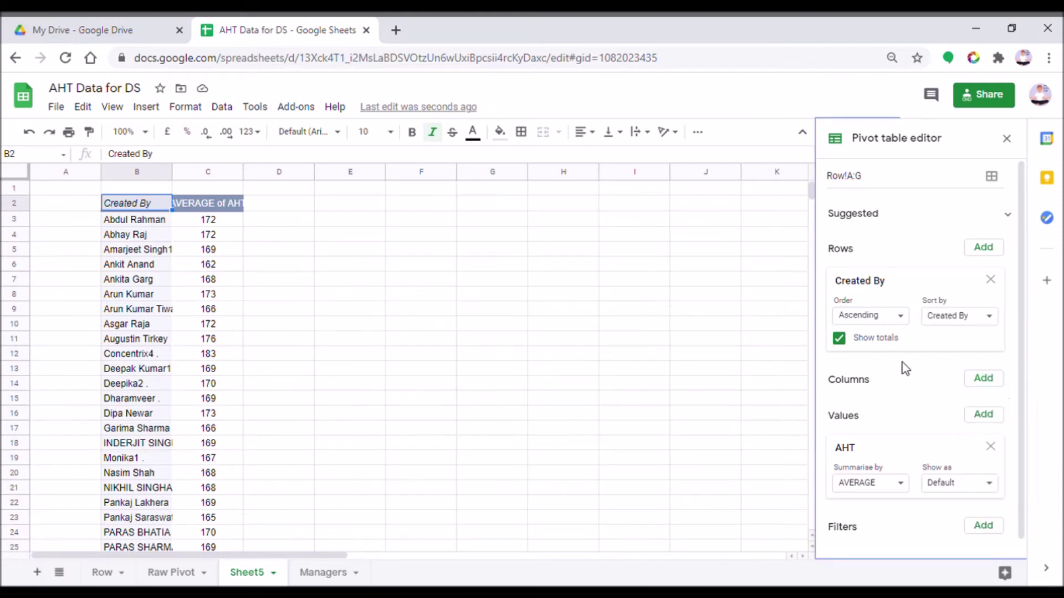
{"action": "left_click", "coordinate": [988, 384]}
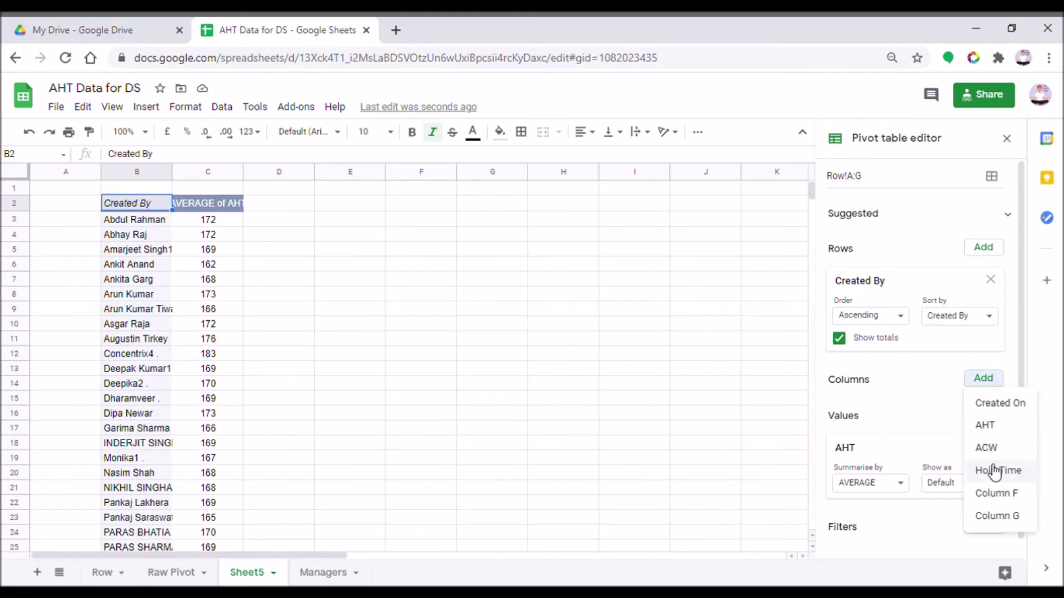
{"action": "left_click", "coordinate": [924, 400]}
- Reload the pivot table's field list by deselecting and reselecting the table, and add Month as its columns
{"action": "left_click", "coordinate": [502, 360]}
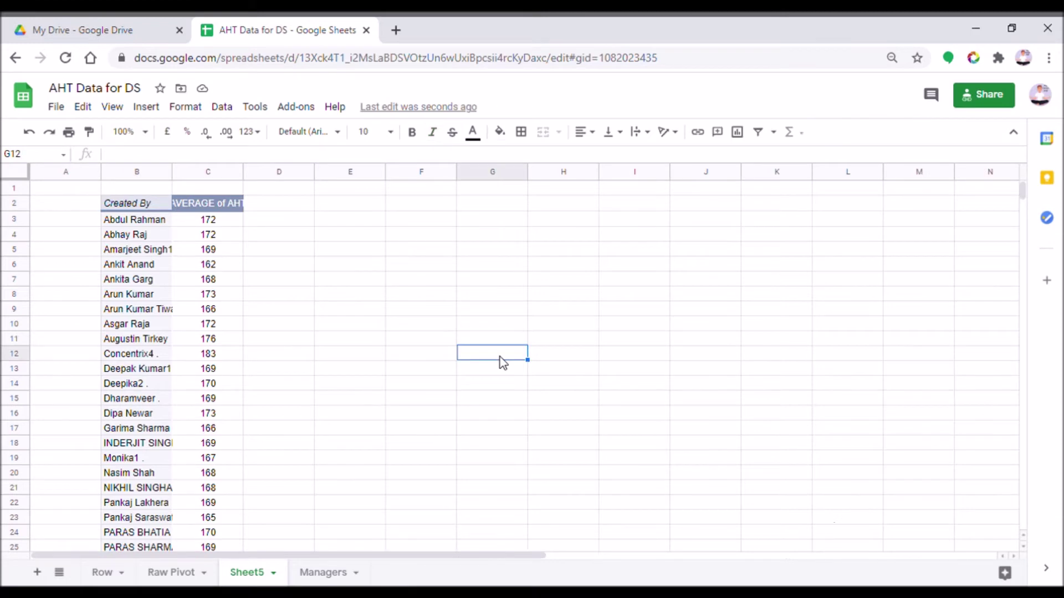
{"action": "left_click", "coordinate": [215, 299]}
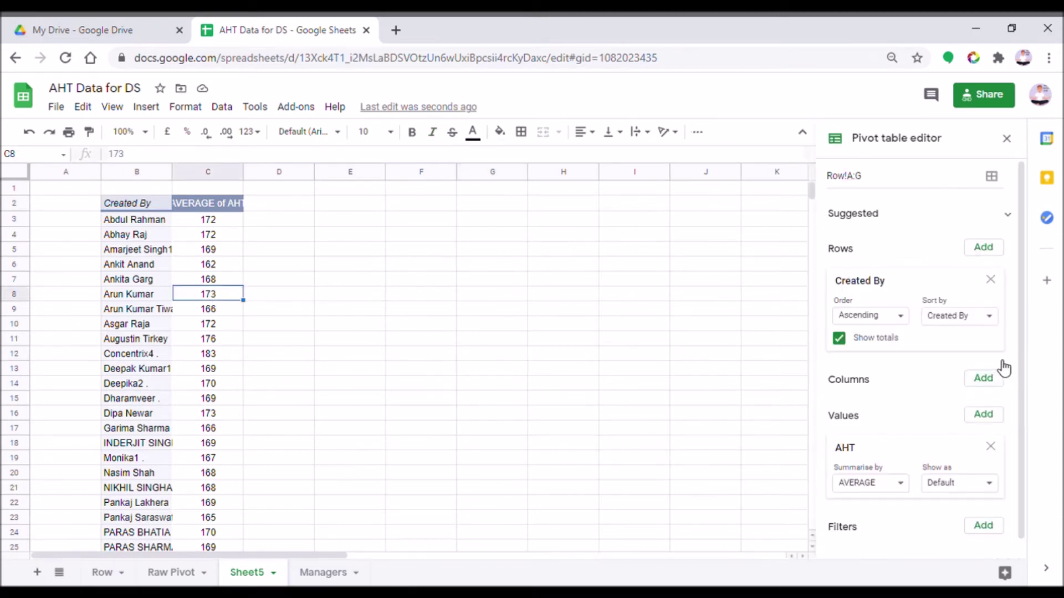
{"action": "left_click", "coordinate": [987, 382]}
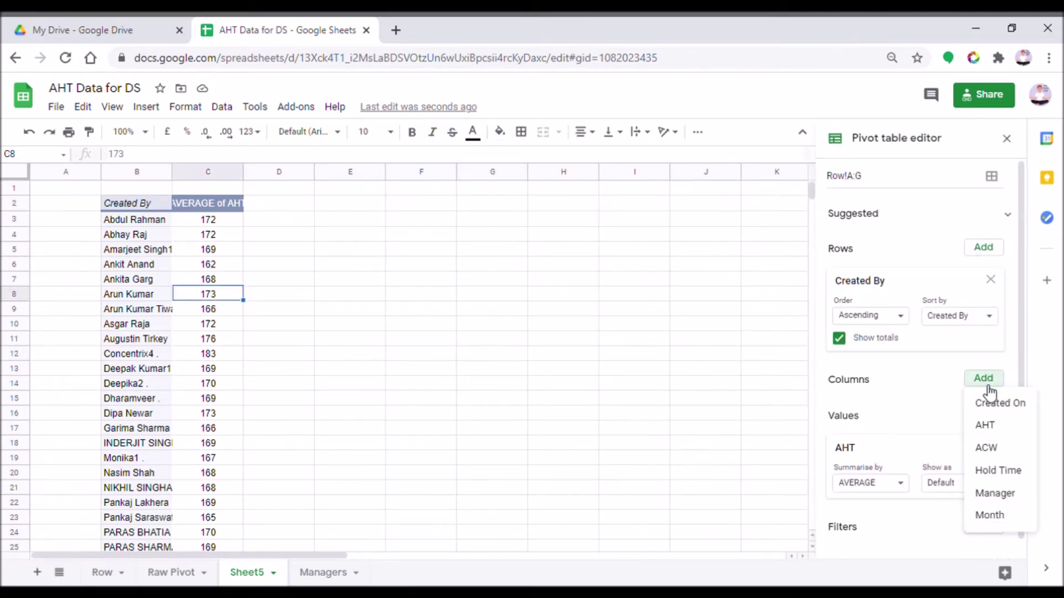
{"action": "left_click", "coordinate": [1002, 515]}
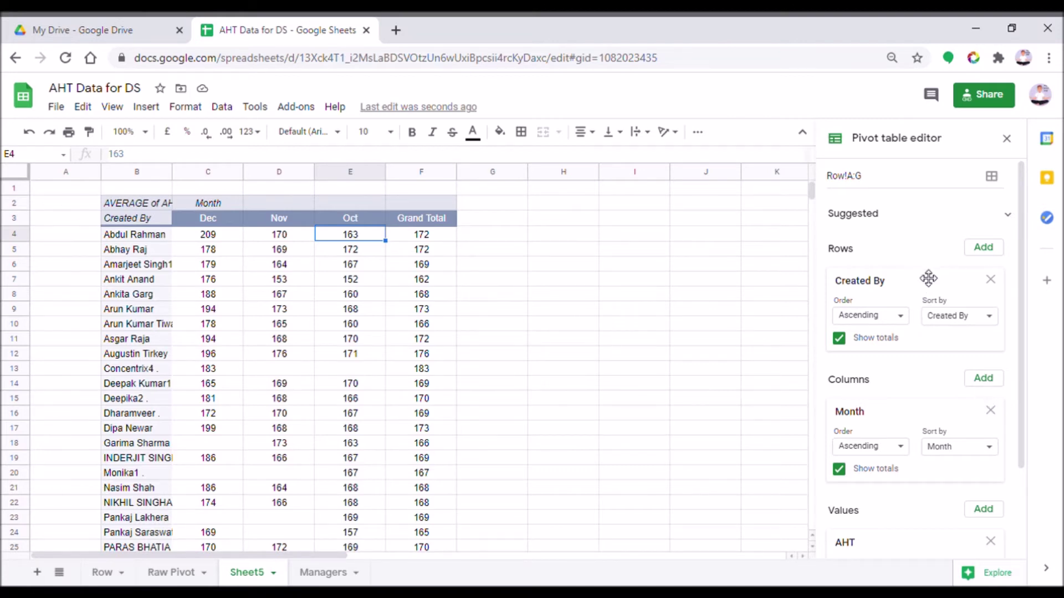
- Add ACW as a second pivot table value and summarise it by AVERAGE
{"action": "scroll", "coordinate": [975, 460], "scroll_direction": "down", "scroll_amount": 3}
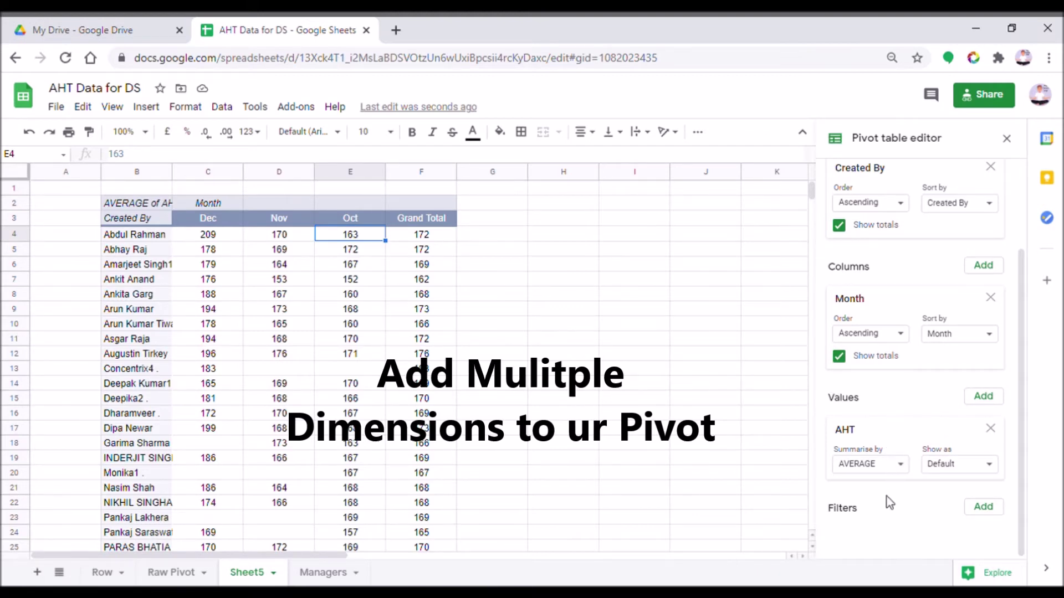
{"action": "left_click", "coordinate": [987, 397]}
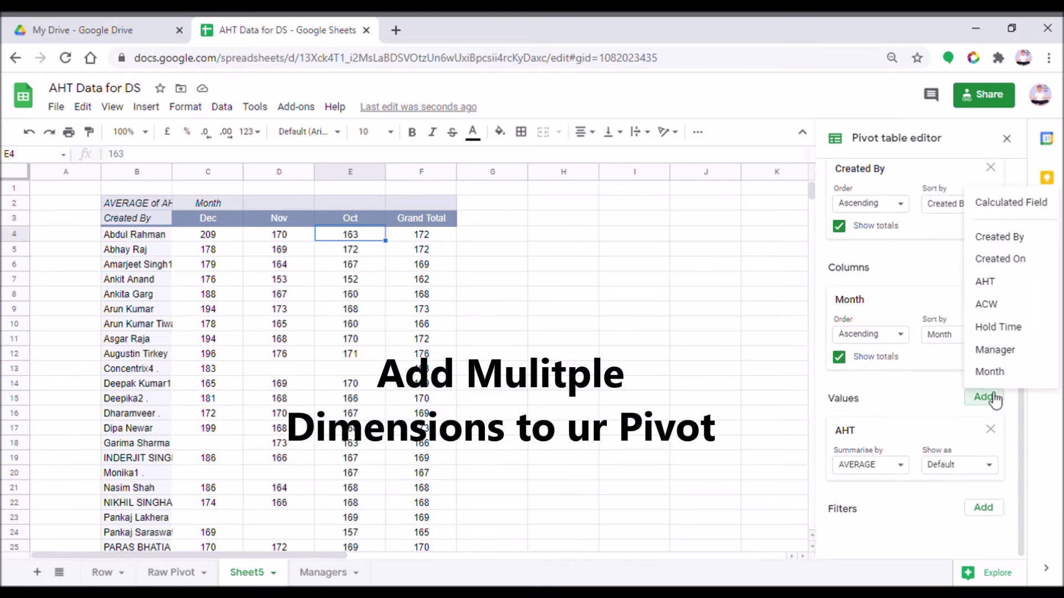
{"action": "left_click", "coordinate": [990, 304]}
{"action": "left_click", "coordinate": [890, 539]}
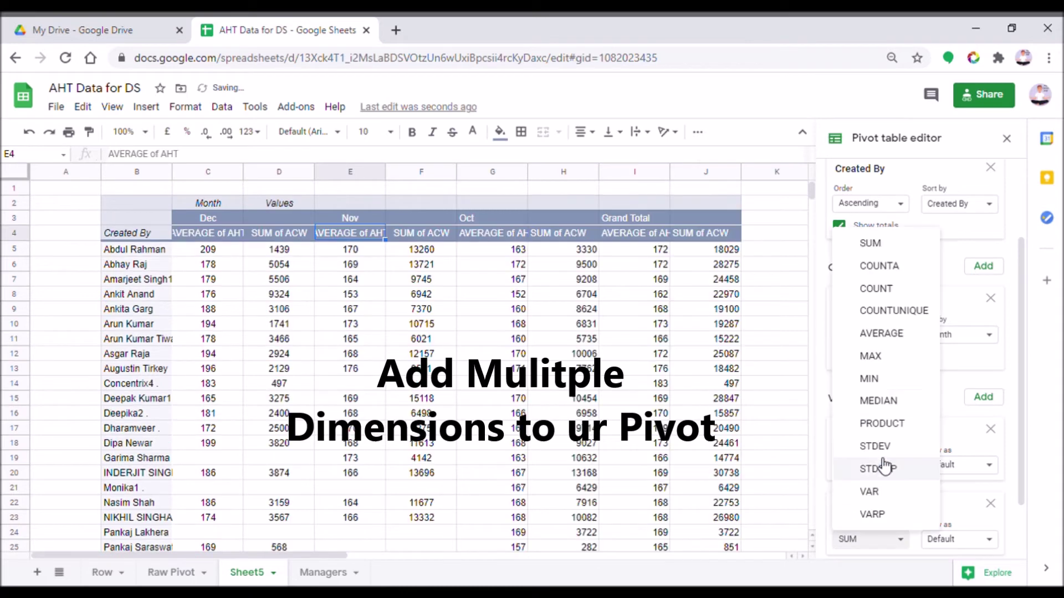
{"action": "left_click", "coordinate": [884, 333]}
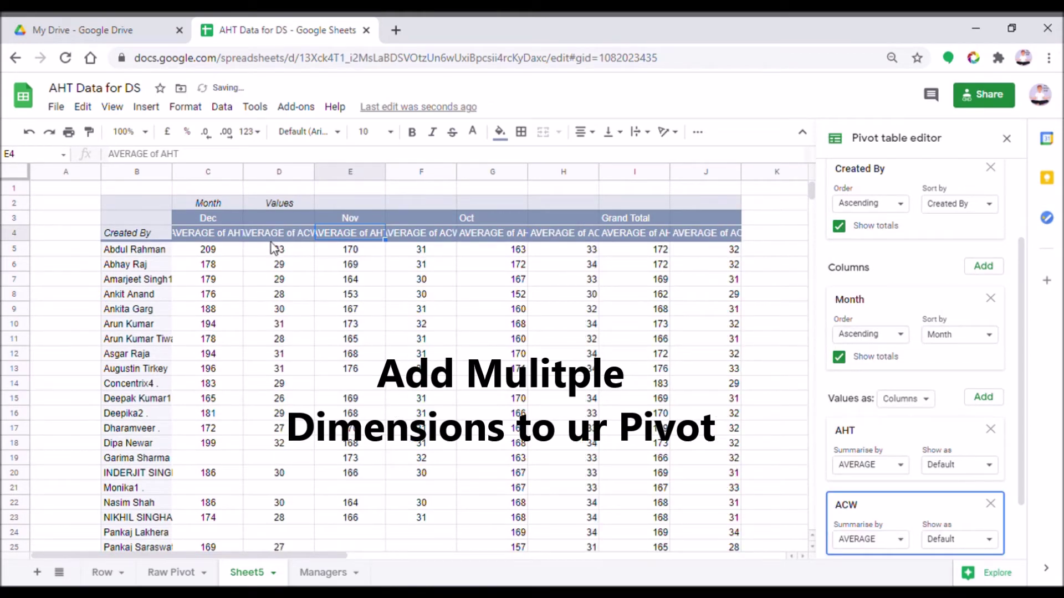
- Examine the AHT and ACW value headings under the Dec and Nov months of the pivot table
{"action": "left_click", "coordinate": [198, 237]}
{"action": "left_click", "coordinate": [215, 266]}
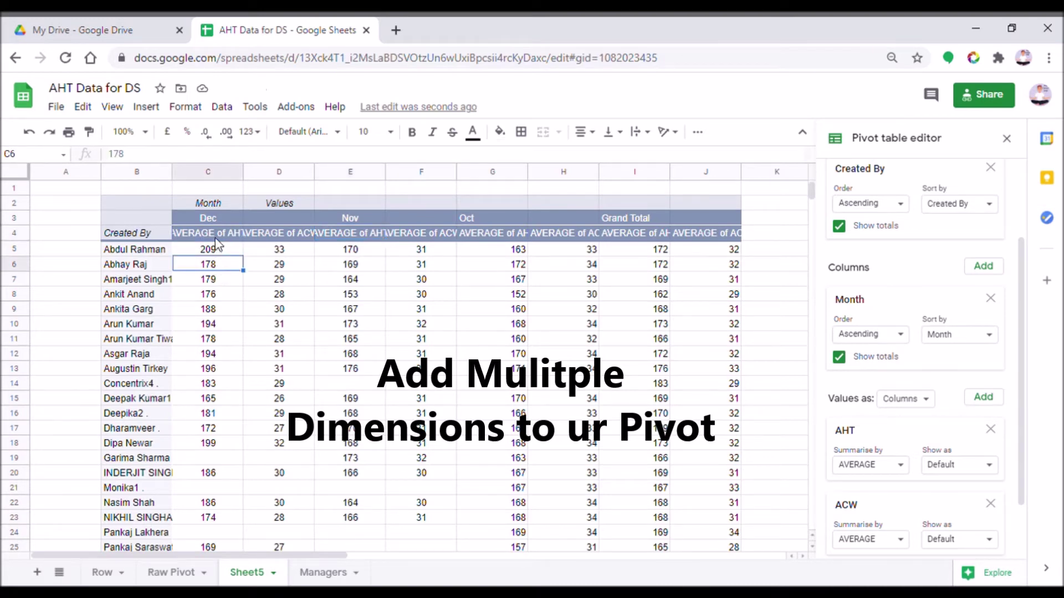
{"action": "left_click", "coordinate": [215, 238]}
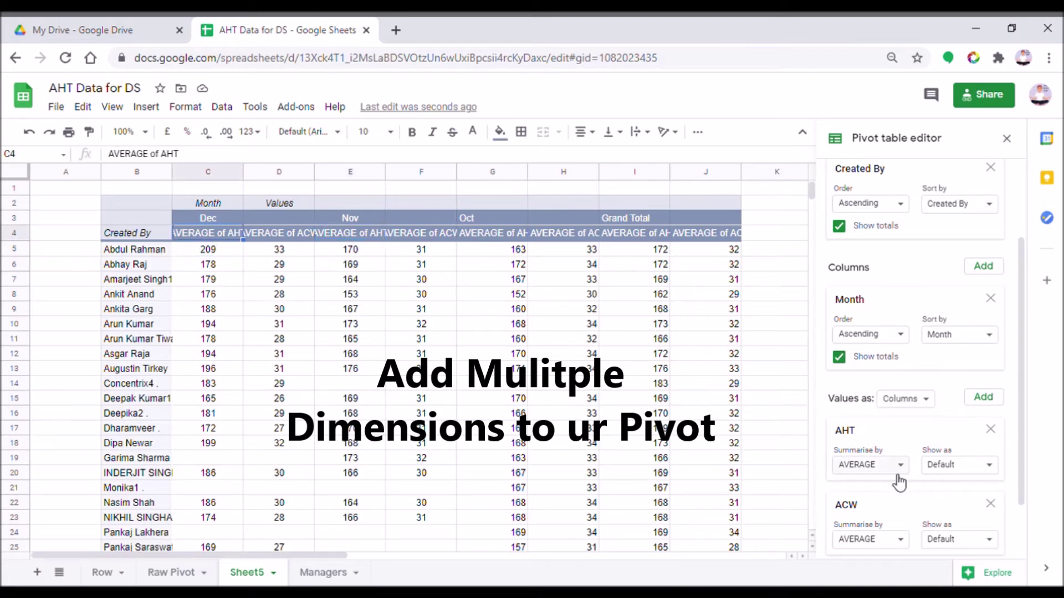
{"action": "left_click", "coordinate": [267, 239]}
{"action": "left_click", "coordinate": [332, 221]}
{"action": "left_click", "coordinate": [418, 238]}
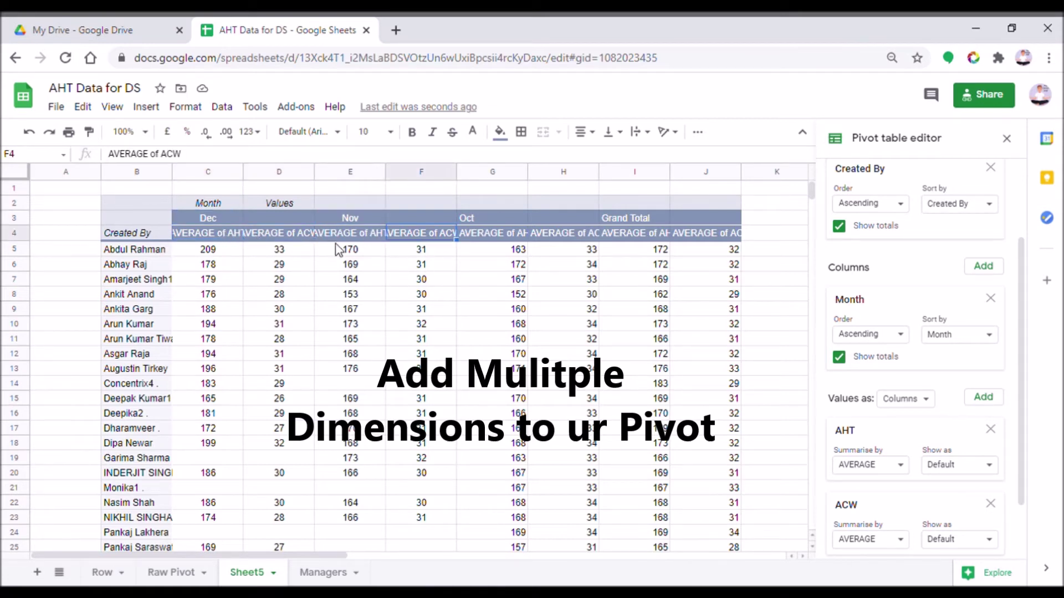
{"action": "left_click", "coordinate": [218, 237]}
{"action": "left_click", "coordinate": [279, 238]}
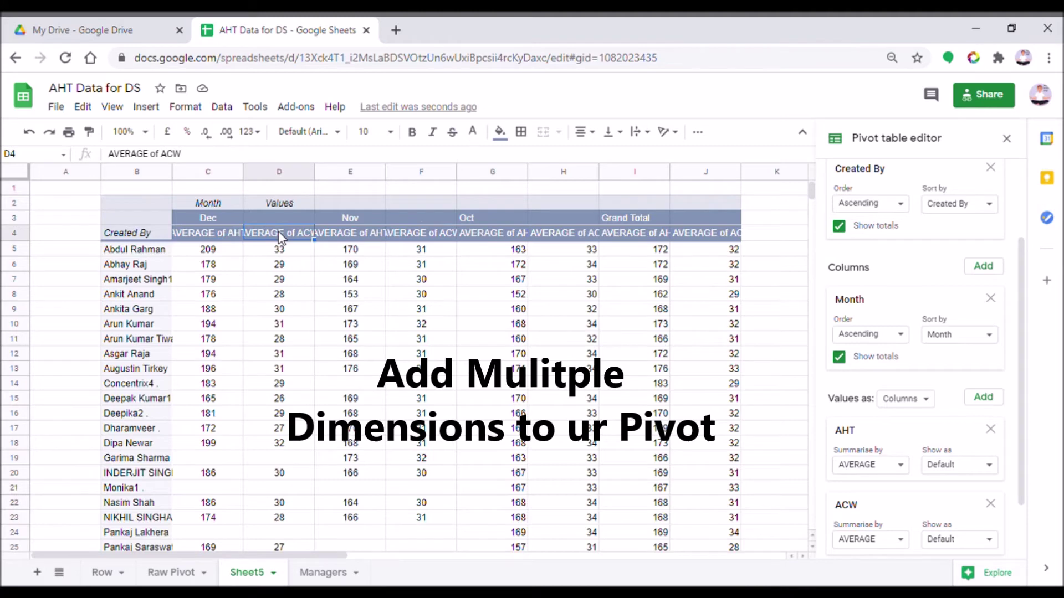
- Rename the pivot table's "AVERAGE of AHT" value heading as AHT
{"action": "double_click", "coordinate": [227, 244]}
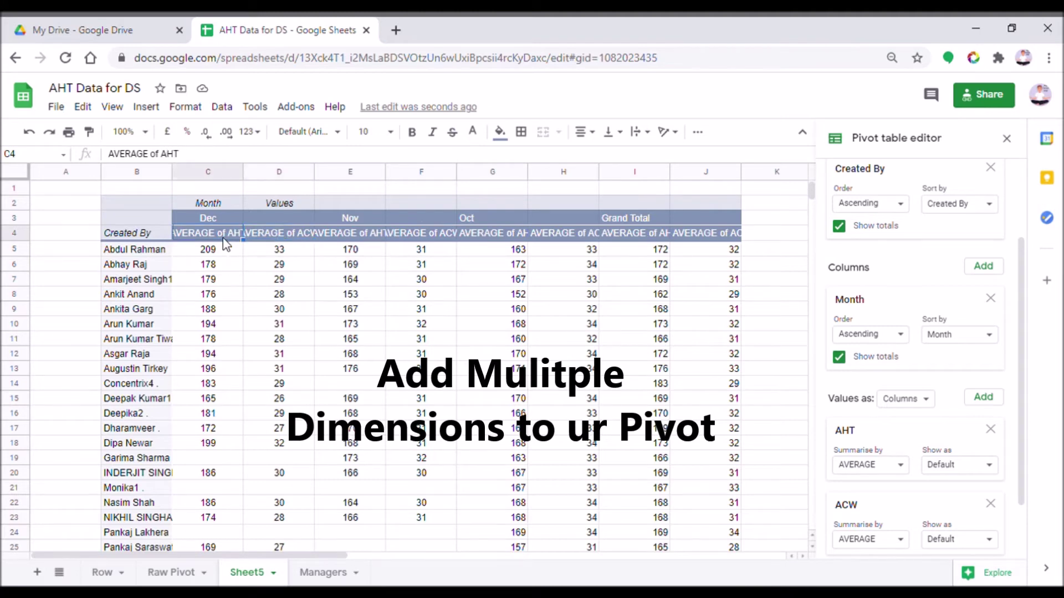
{"action": "left_click_drag", "start_coordinate": [245, 242], "coordinate": [161, 245]}
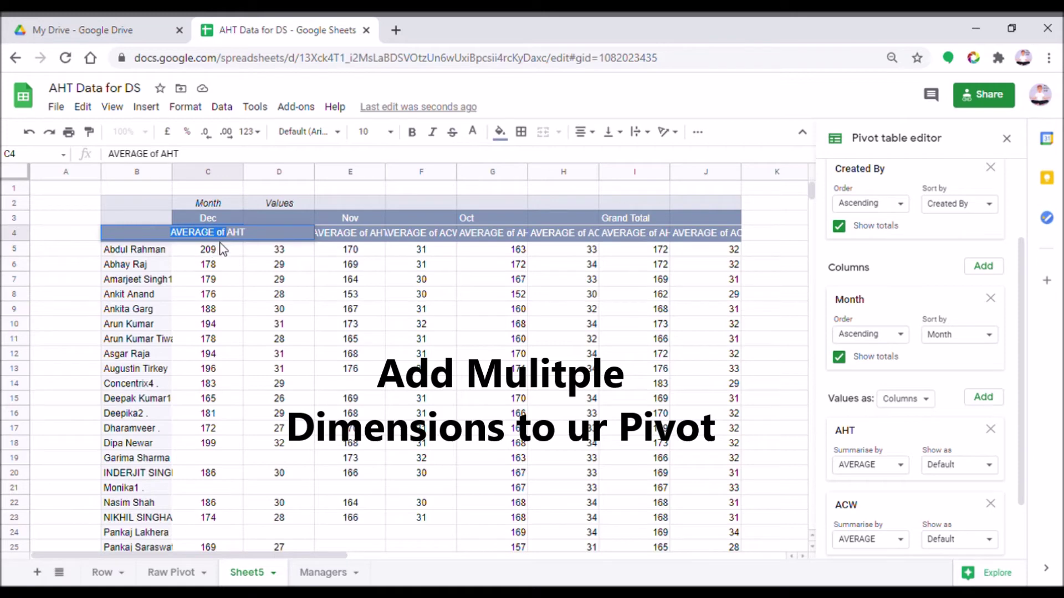
{"action": "type", "text": "AHT"}
{"action": "left_click", "coordinate": [84, 283]}
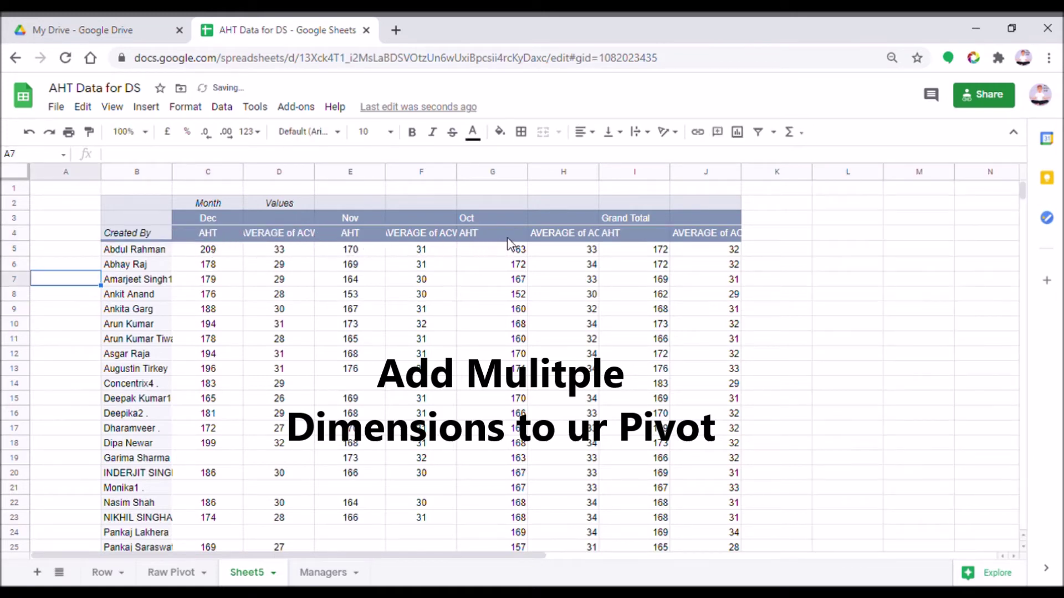
- Centre-align columns G to J, which hold the Oct and Grand Total values
{"action": "left_click_drag", "start_coordinate": [493, 173], "coordinate": [720, 176]}
{"action": "left_click", "coordinate": [584, 132]}
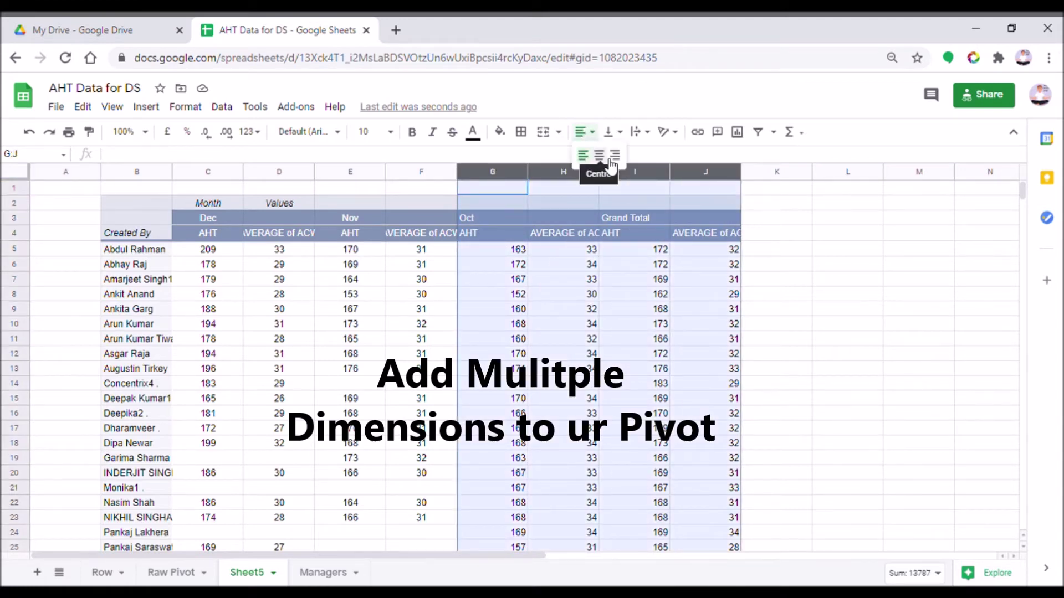
{"action": "left_click", "coordinate": [610, 160]}
- Rename the pivot table's "AVERAGE of ACW" value heading as ACW
{"action": "left_click", "coordinate": [297, 238]}
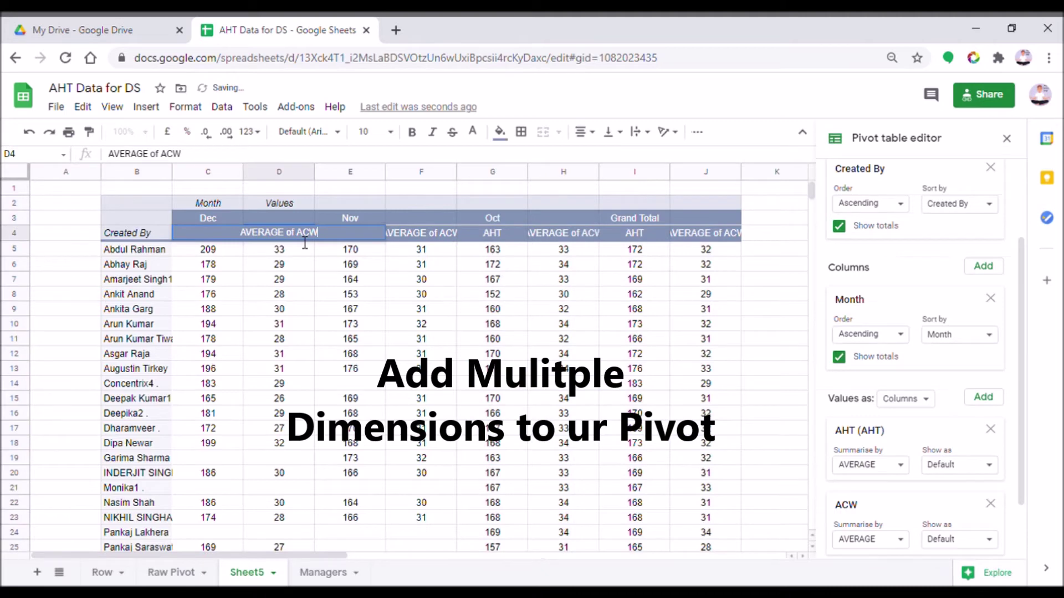
{"action": "left_click_drag", "start_coordinate": [162, 246], "coordinate": [155, 240]}
{"action": "type", "text": "0"}
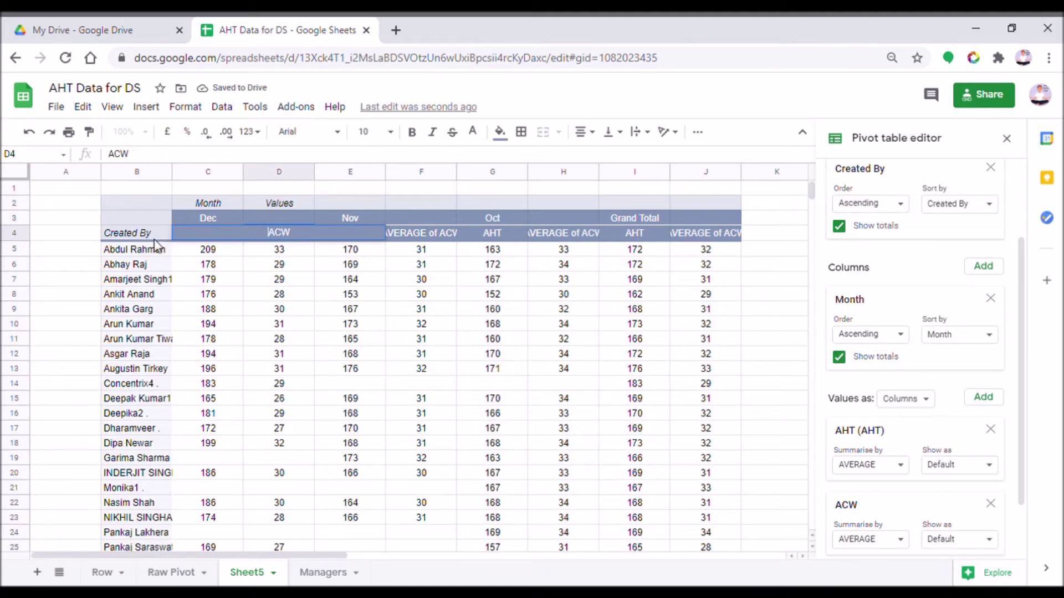
{"action": "key", "text": "Return"}
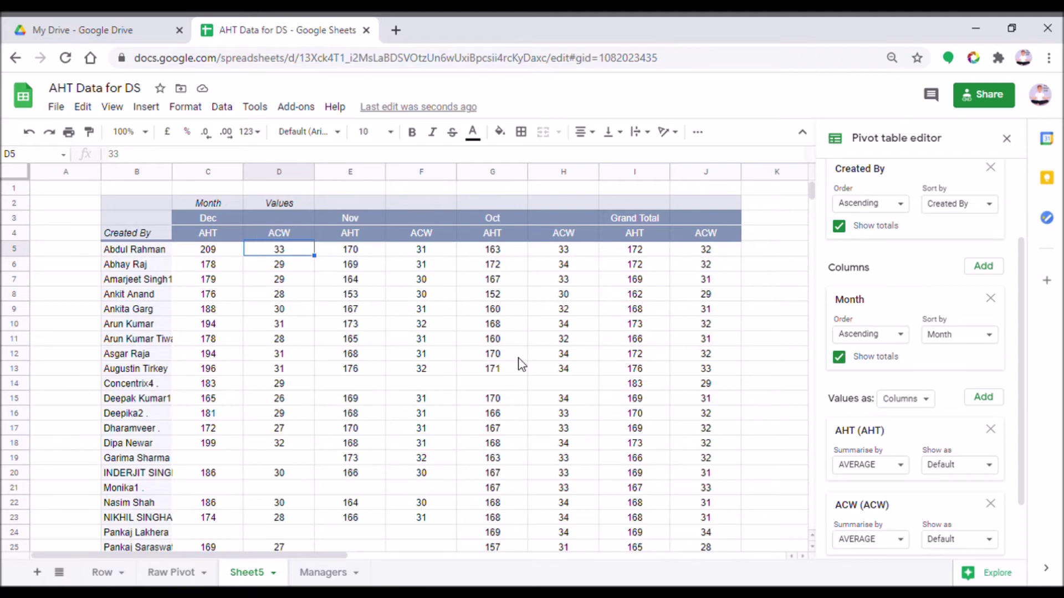
- Add Manager as a filter field of the pivot table
{"action": "scroll", "coordinate": [954, 403], "scroll_direction": "down", "scroll_amount": 2}
{"action": "scroll", "coordinate": [938, 432], "scroll_direction": "up", "scroll_amount": 3}
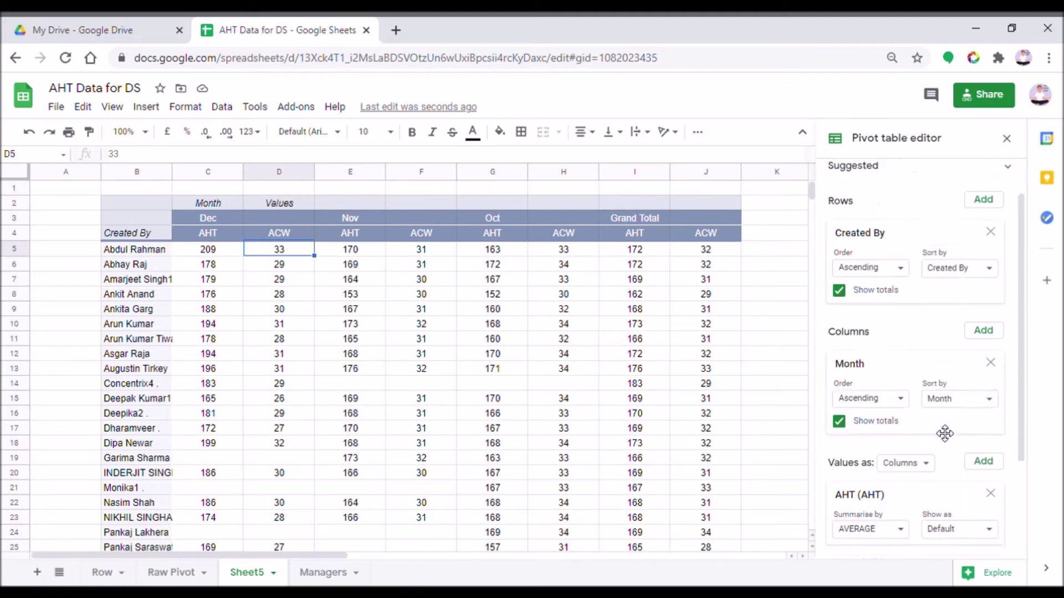
{"action": "scroll", "coordinate": [940, 427], "scroll_direction": "down", "scroll_amount": 3}
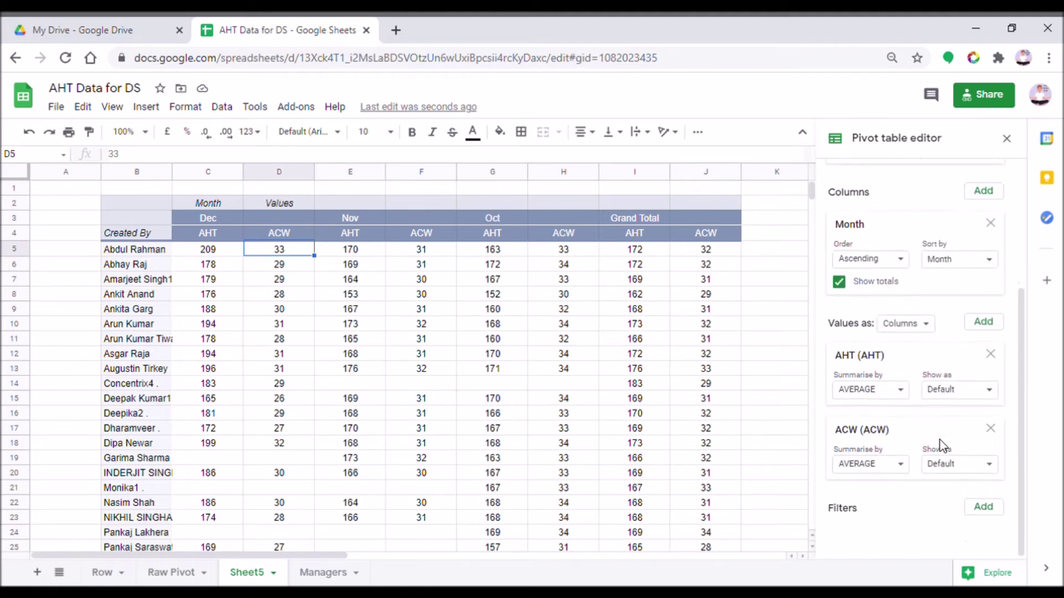
{"action": "left_click", "coordinate": [989, 511]}
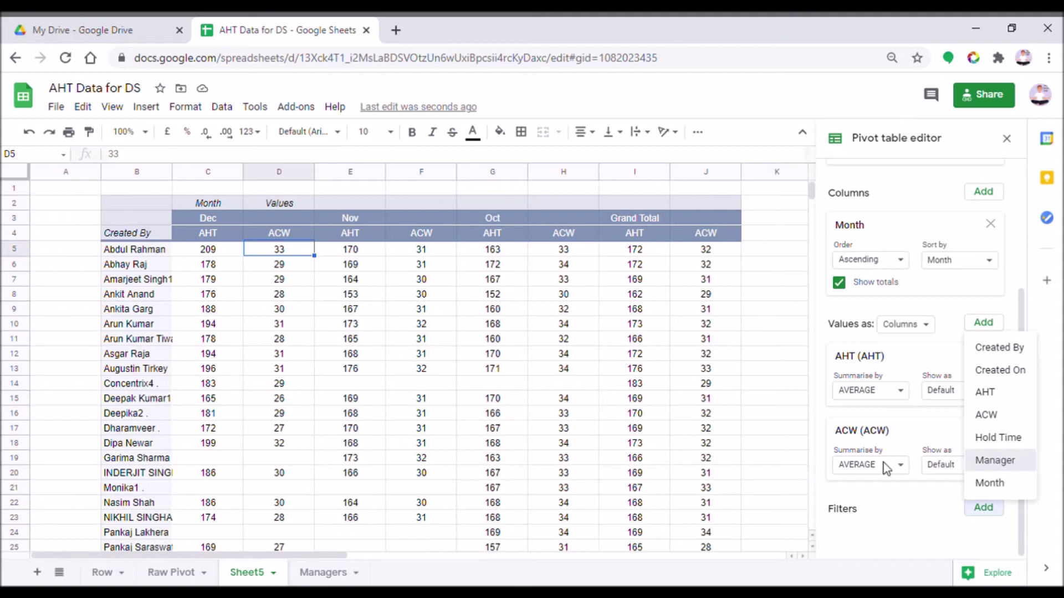
{"action": "left_click", "coordinate": [995, 461]}
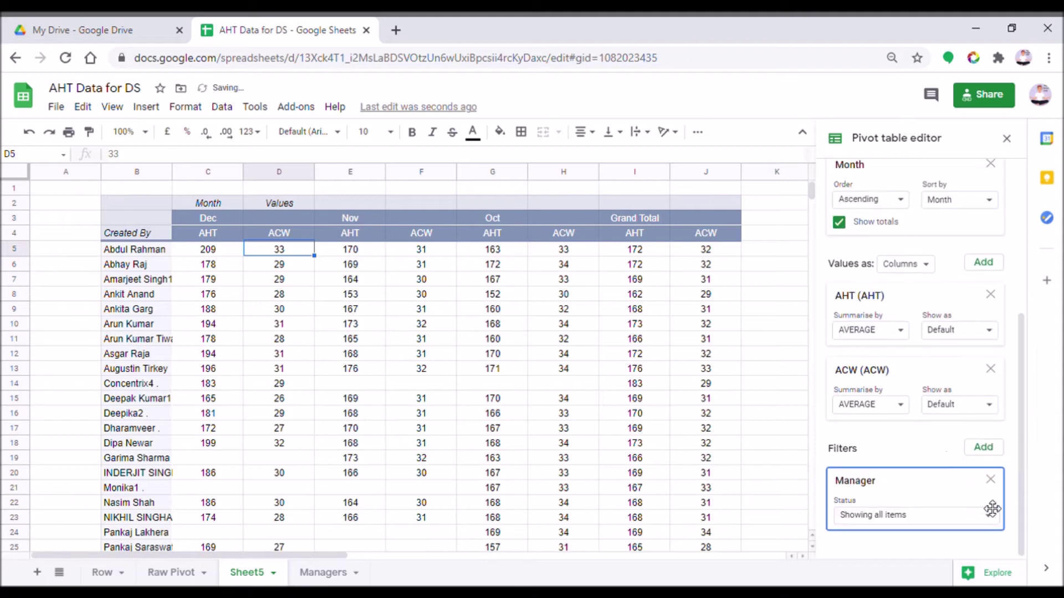
- Restrict the pivot table's Manager filter to only the first listed manager, excluding the other two
{"action": "left_click", "coordinate": [944, 523]}
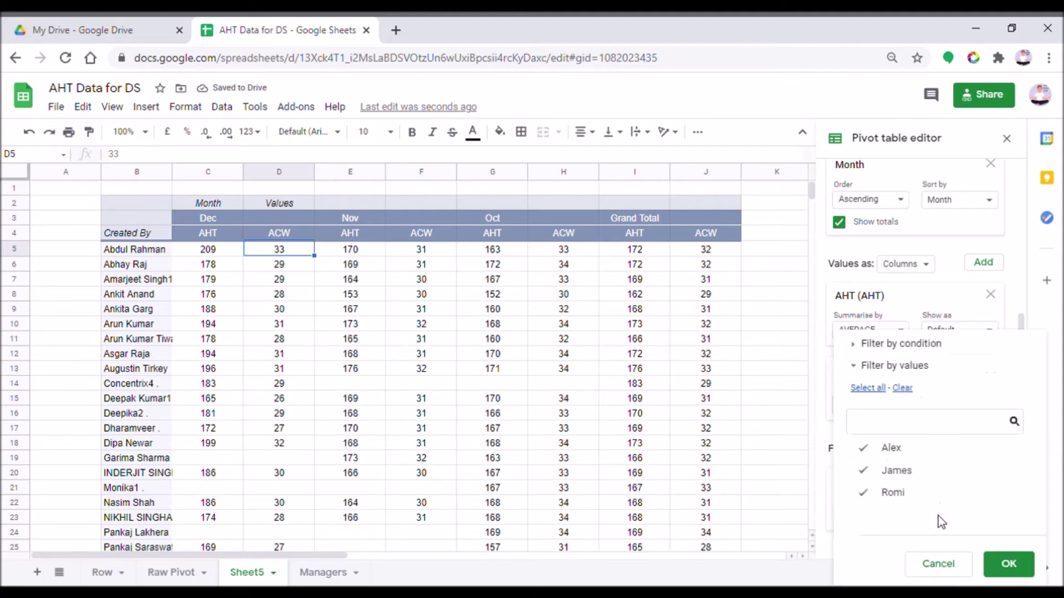
{"action": "left_click", "coordinate": [914, 472]}
{"action": "left_click", "coordinate": [896, 502]}
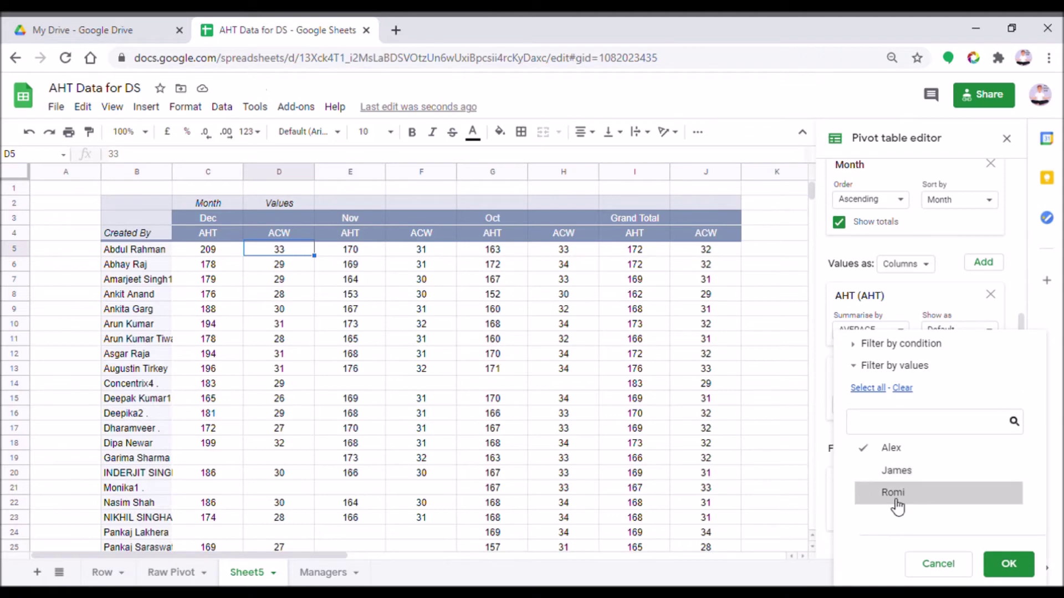
{"action": "left_click", "coordinate": [1008, 563]}
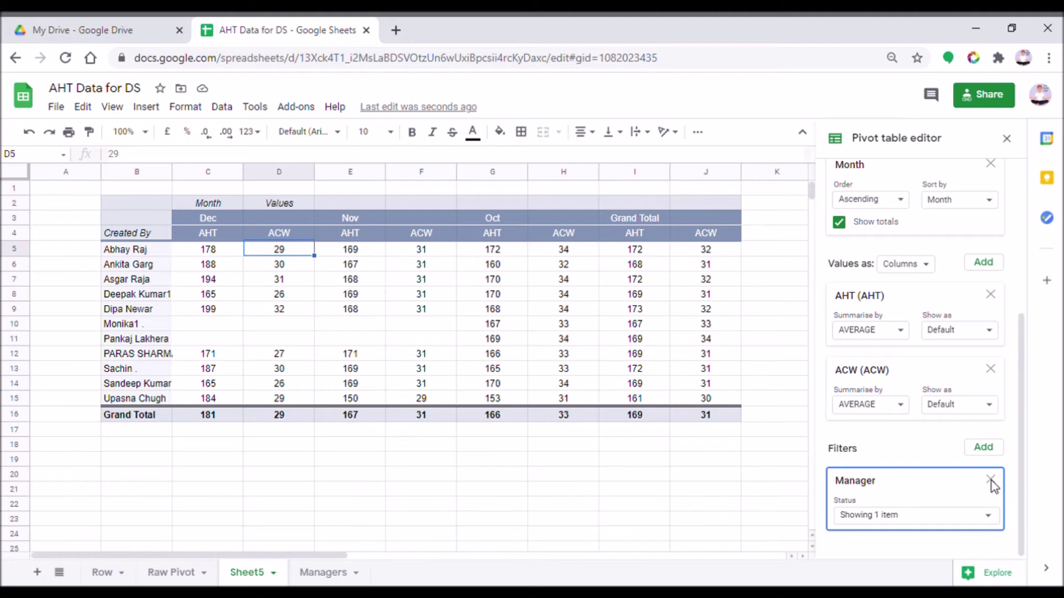
- Try out a Date is condition in a Created On filter, and remove that filter field again
{"action": "left_click", "coordinate": [981, 450]}
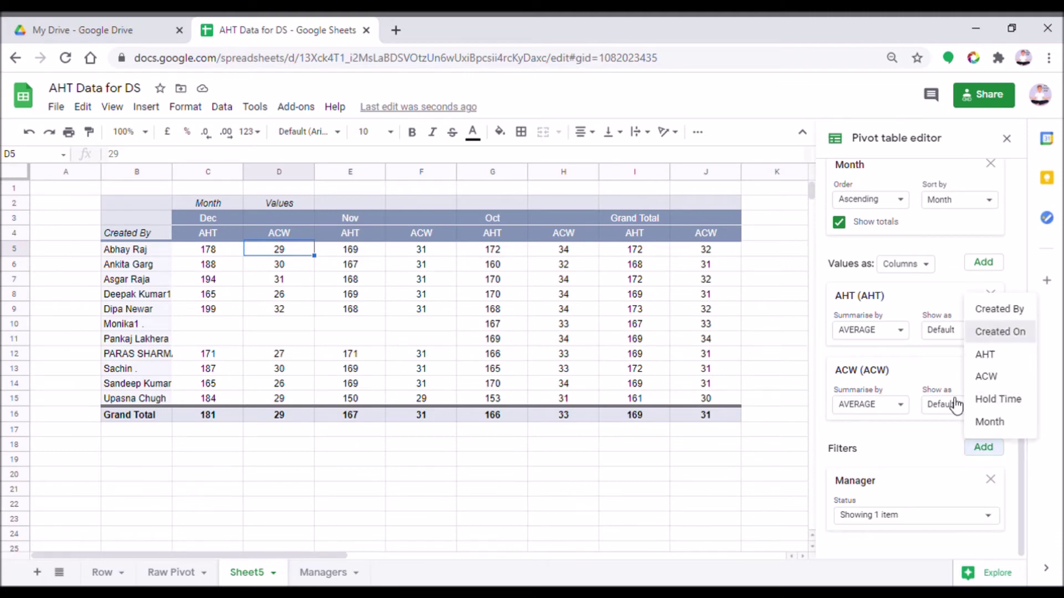
{"action": "left_click", "coordinate": [997, 332]}
{"action": "scroll", "coordinate": [931, 549], "scroll_direction": "down", "scroll_amount": 2}
{"action": "left_click", "coordinate": [918, 524]}
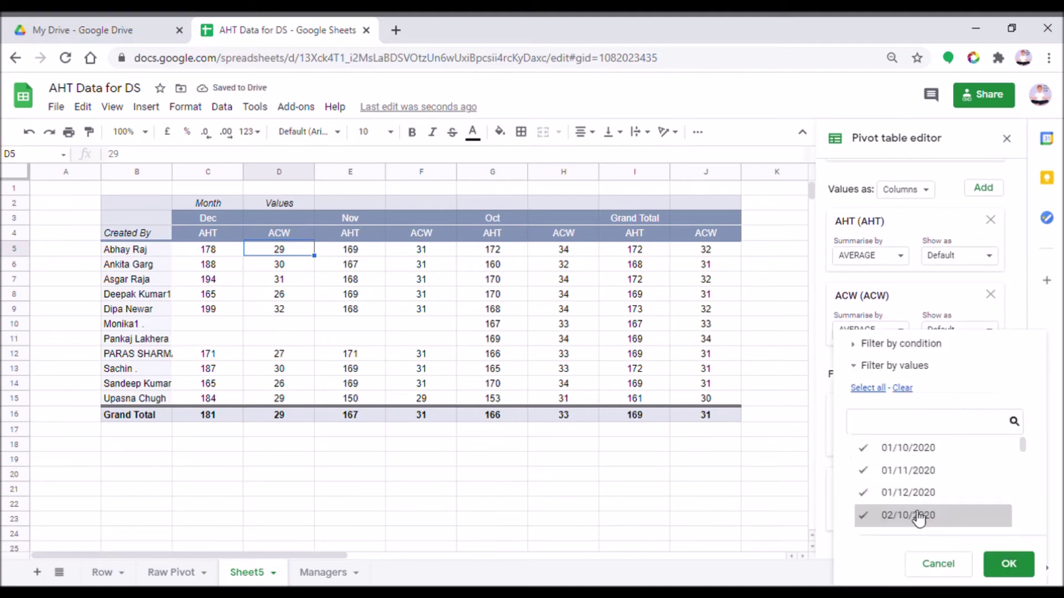
{"action": "left_click", "coordinate": [852, 348]}
{"action": "left_click", "coordinate": [883, 341]}
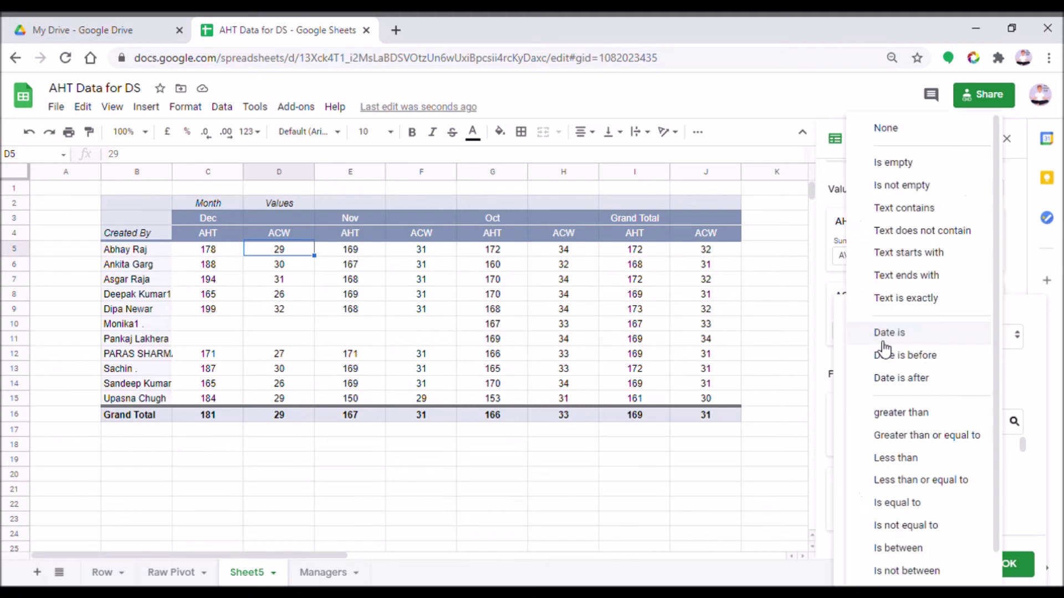
{"action": "left_click", "coordinate": [883, 337]}
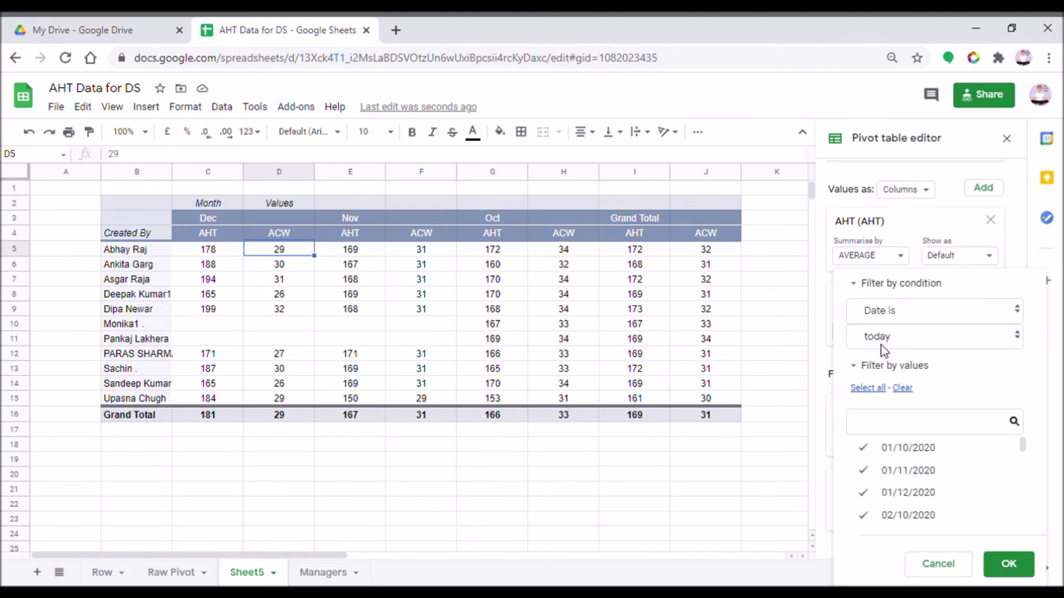
{"action": "left_click", "coordinate": [884, 339]}
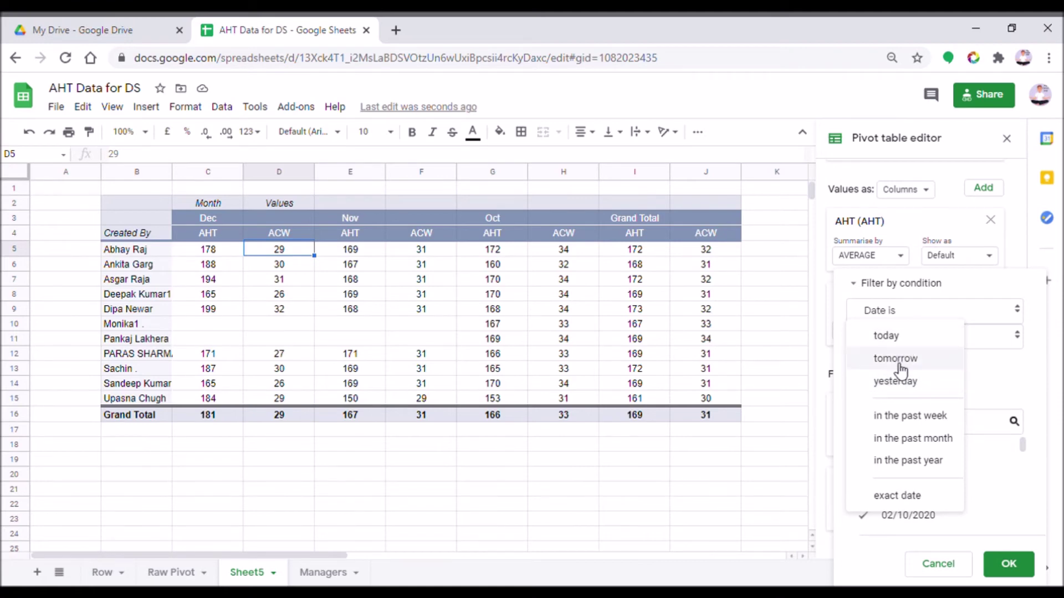
{"action": "left_click", "coordinate": [947, 564]}
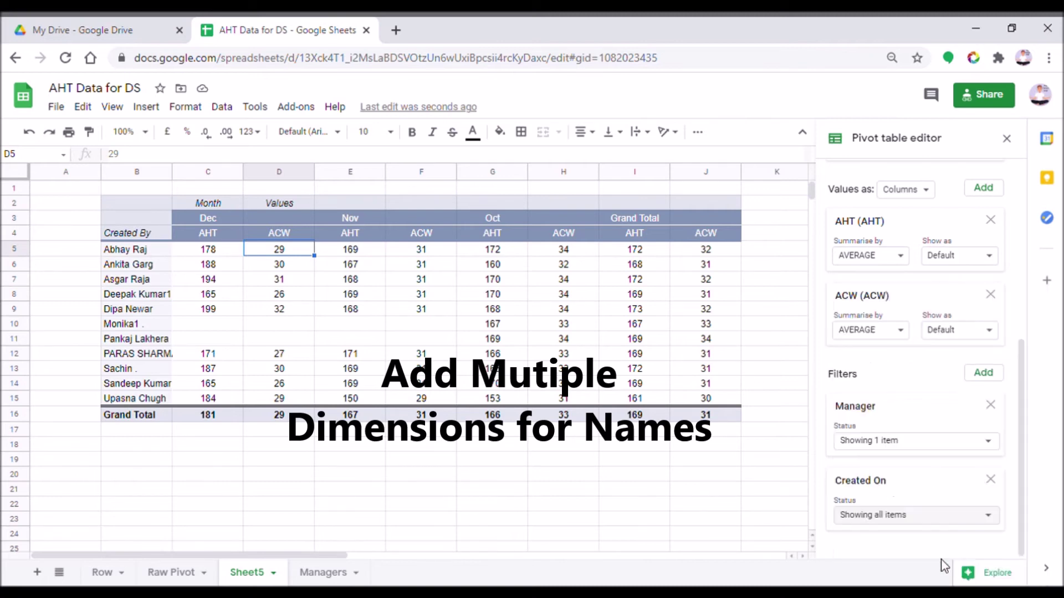
{"action": "left_click", "coordinate": [991, 480]}
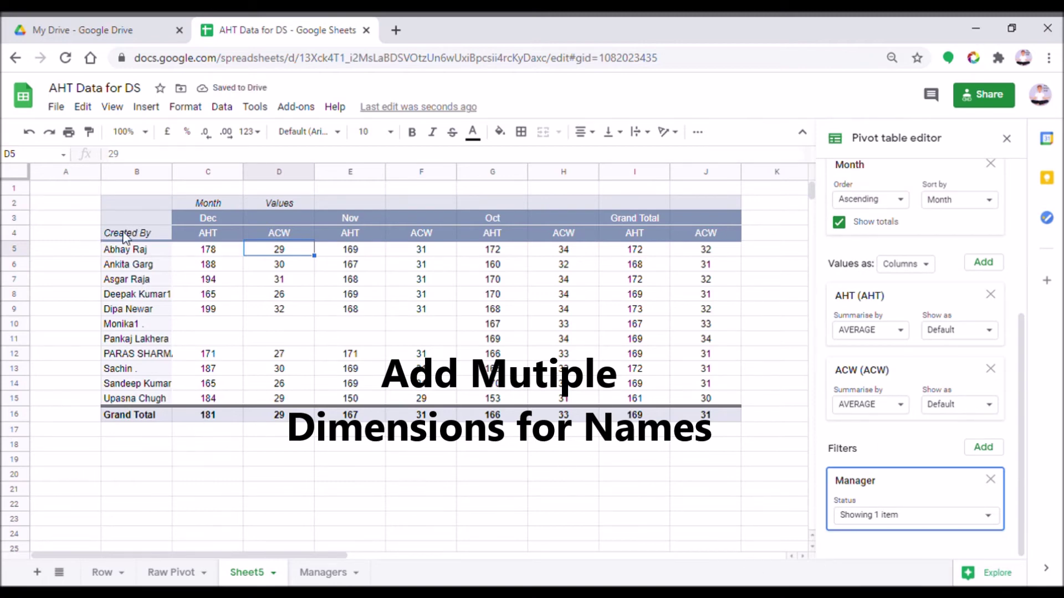
{"action": "left_click", "coordinate": [136, 171]}
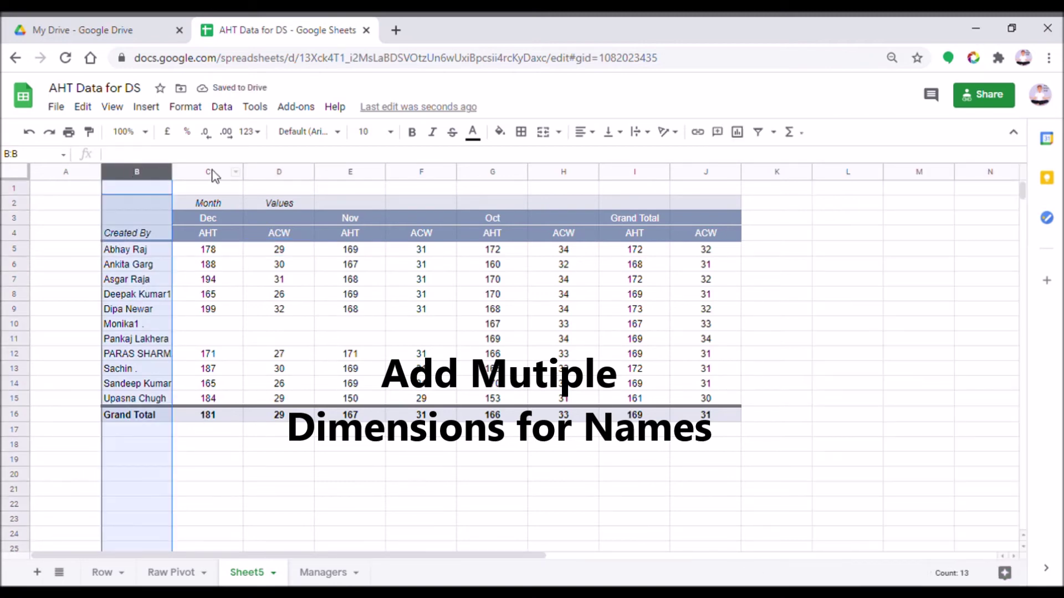
{"action": "left_click", "coordinate": [213, 173]}
{"action": "left_click", "coordinate": [150, 175]}
{"action": "left_click", "coordinate": [182, 172]}
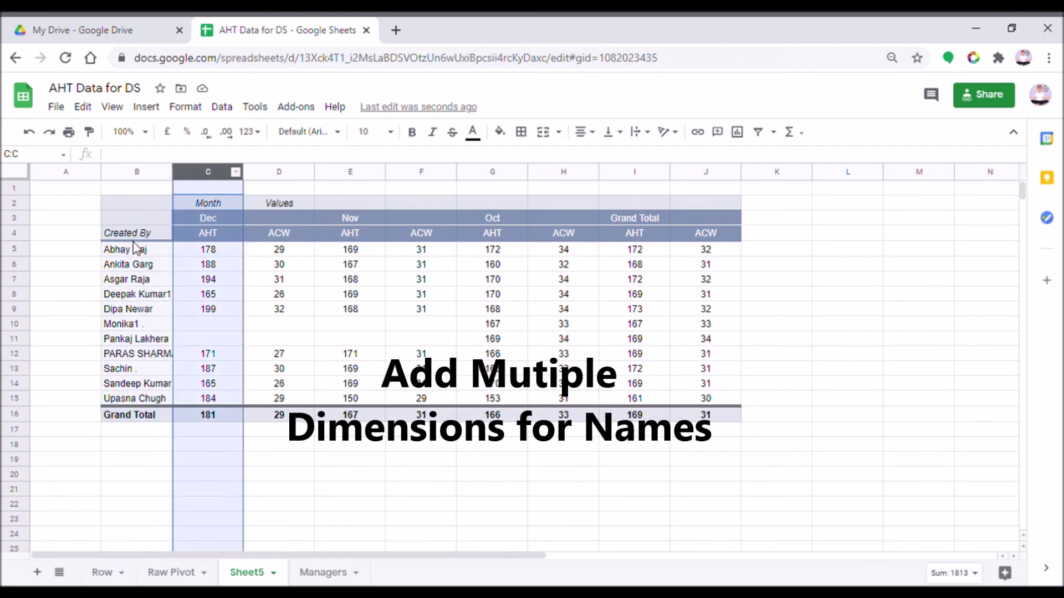
{"action": "left_click", "coordinate": [138, 173]}
{"action": "left_click", "coordinate": [212, 173]}
{"action": "left_click", "coordinate": [143, 173]}
- Add Manager as a second row field of the pivot table and hide its totals
{"action": "left_click", "coordinate": [138, 281]}
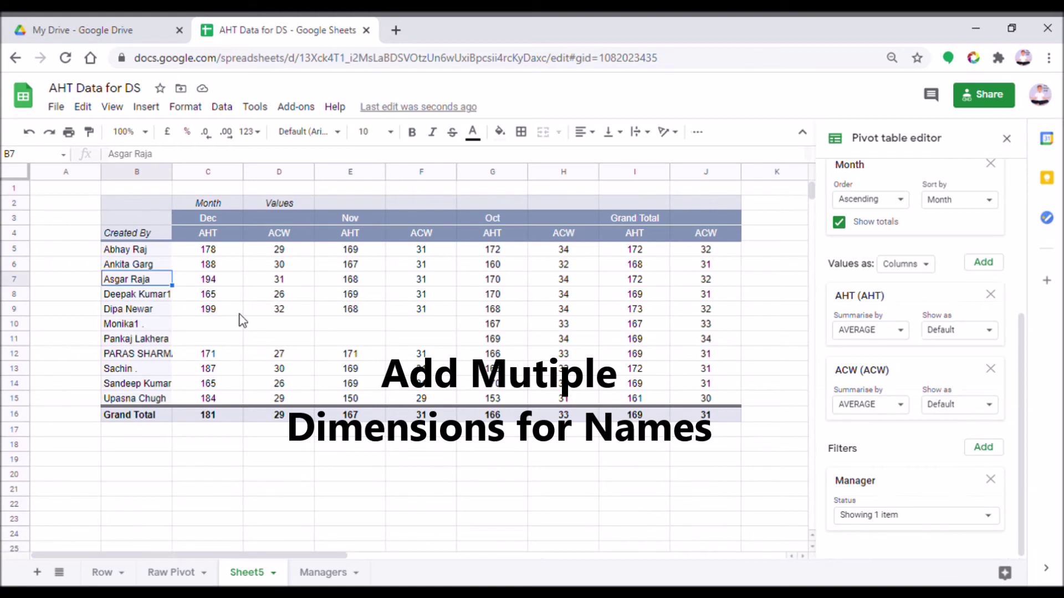
{"action": "scroll", "coordinate": [932, 401], "scroll_direction": "up", "scroll_amount": 5}
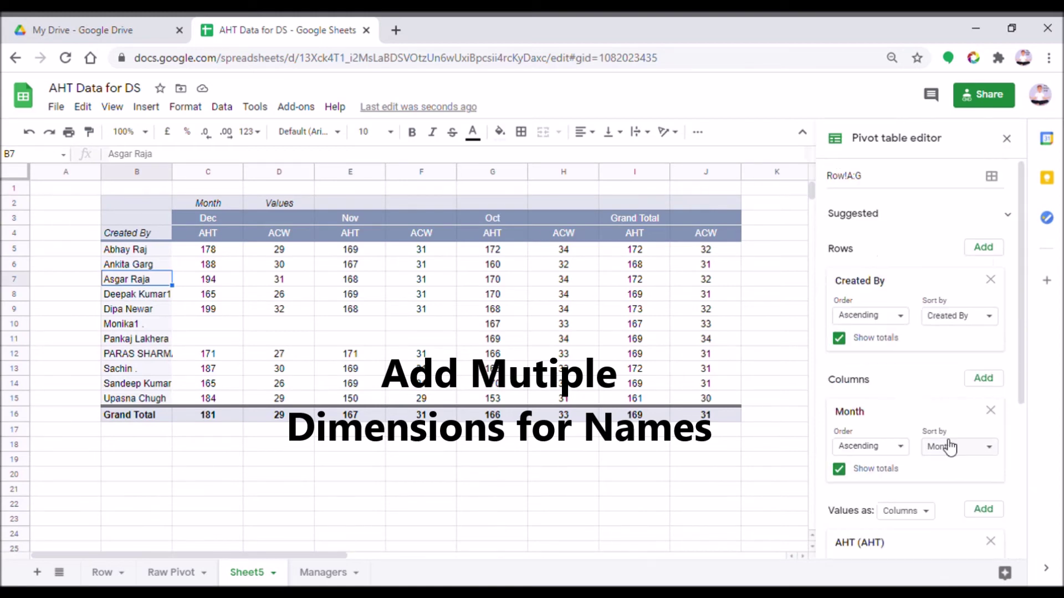
{"action": "left_click", "coordinate": [984, 248]}
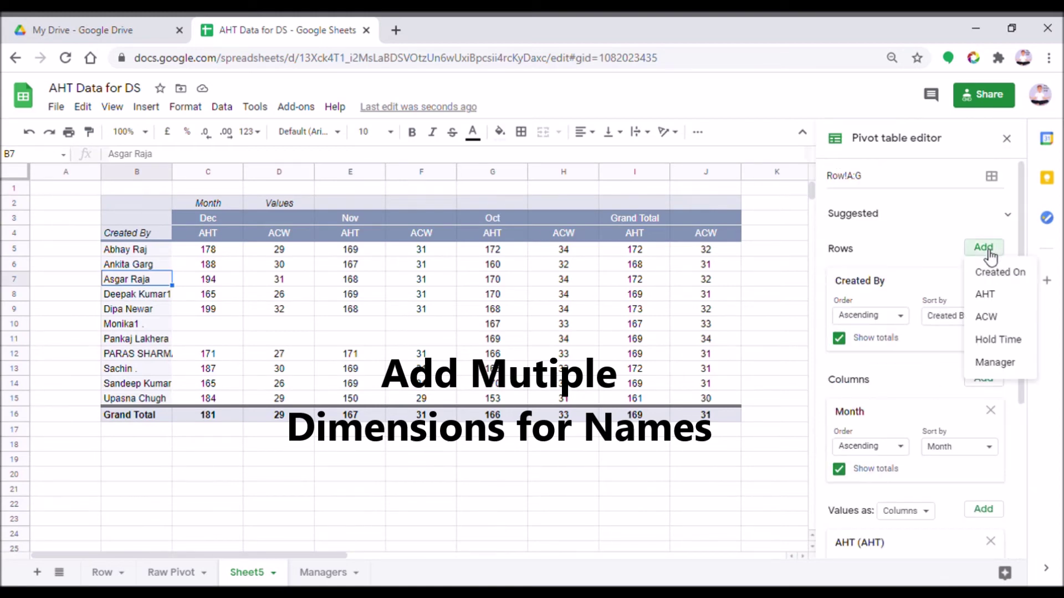
{"action": "left_click", "coordinate": [997, 364]}
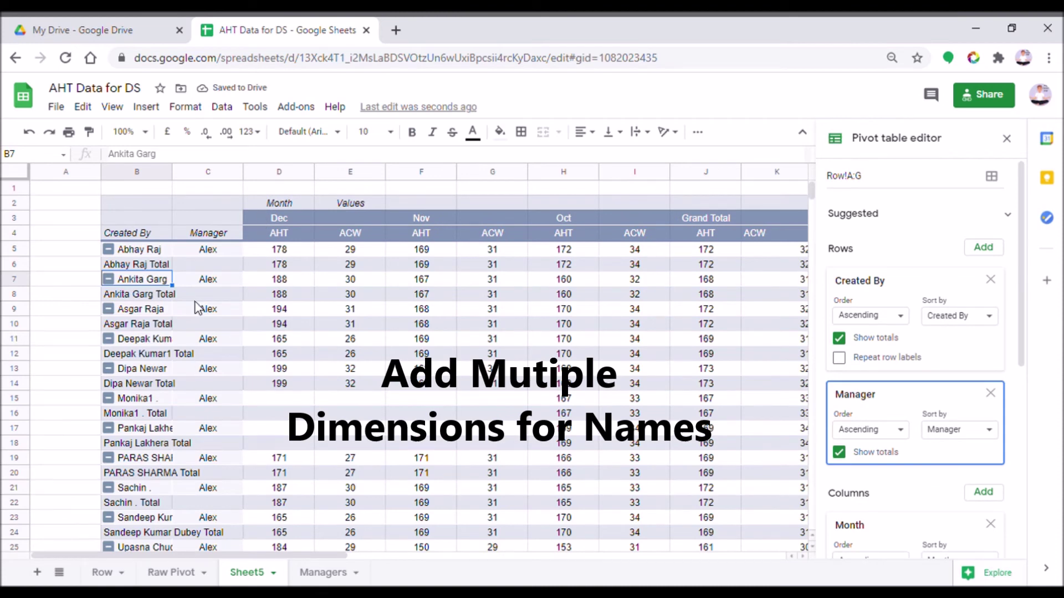
{"action": "left_click", "coordinate": [133, 254]}
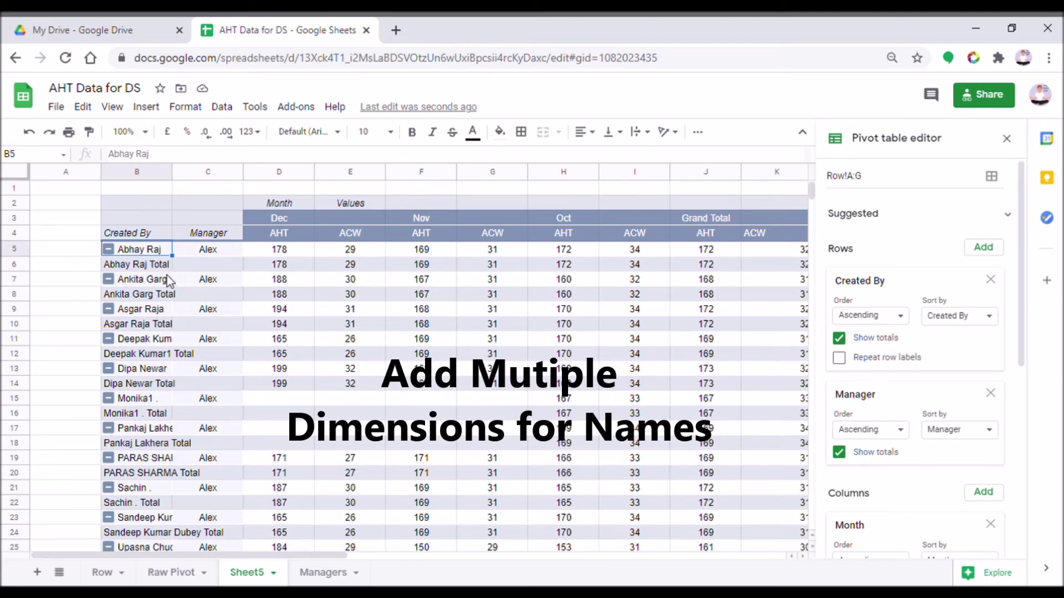
{"action": "left_click", "coordinate": [155, 268]}
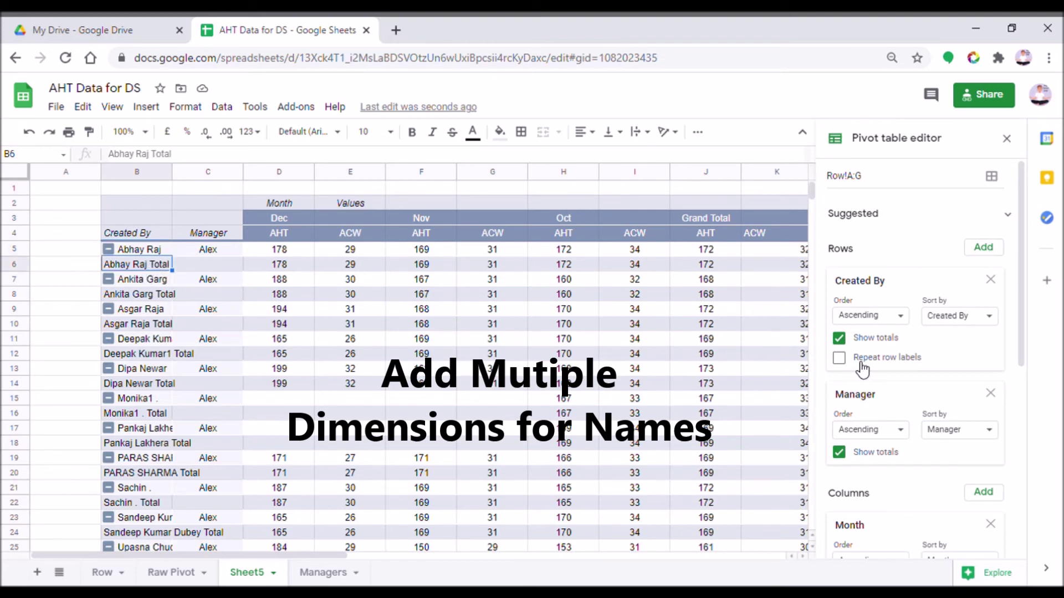
{"action": "left_click", "coordinate": [840, 453]}
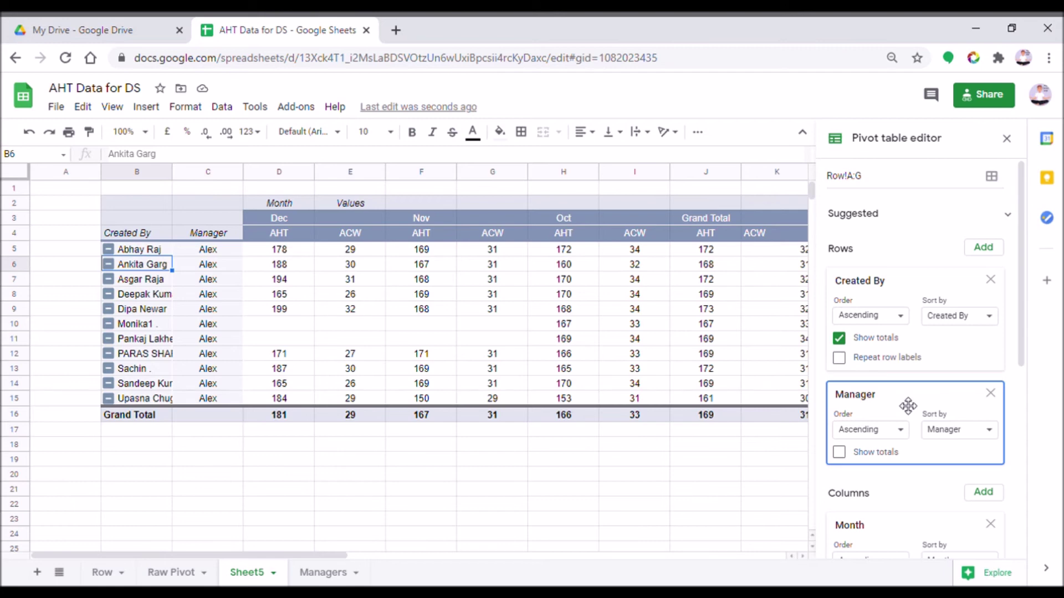
- Move Manager above Created By in the pivot table's rows and try out its repeated row labels
{"action": "left_click_drag", "start_coordinate": [903, 408], "coordinate": [892, 290]}
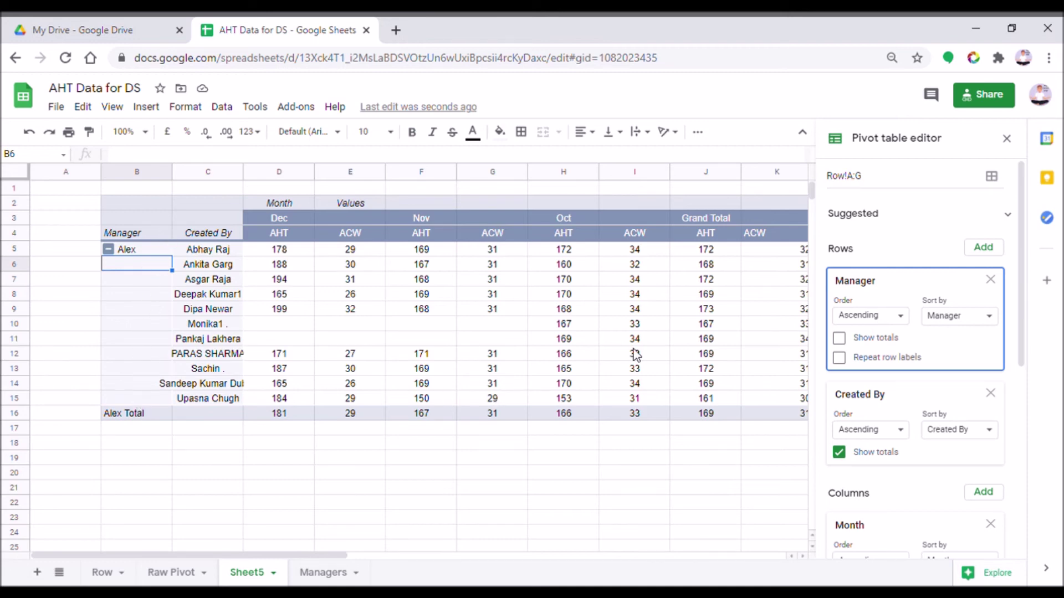
{"action": "left_click", "coordinate": [842, 361]}
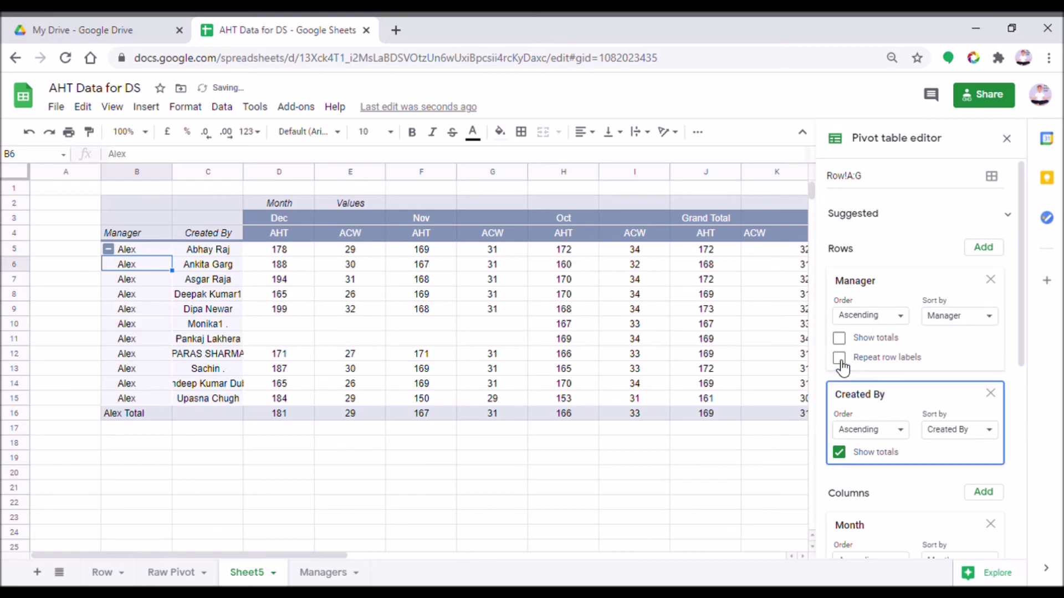
{"action": "left_click", "coordinate": [840, 360]}
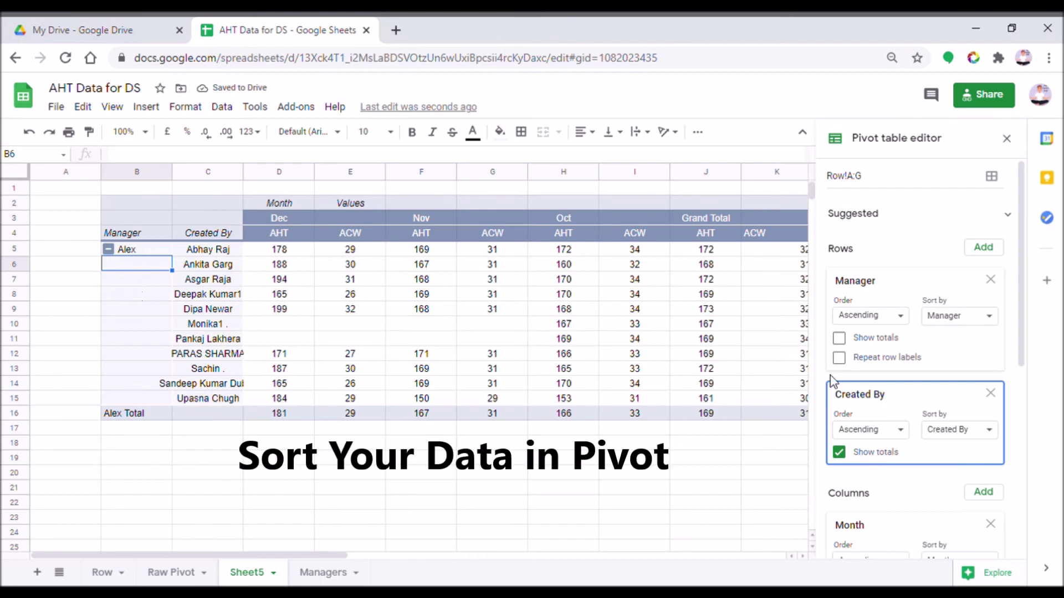
- Set the Manager row field to repeat its row labels, show totals and sort by Dec AHT
{"action": "left_click", "coordinate": [839, 357]}
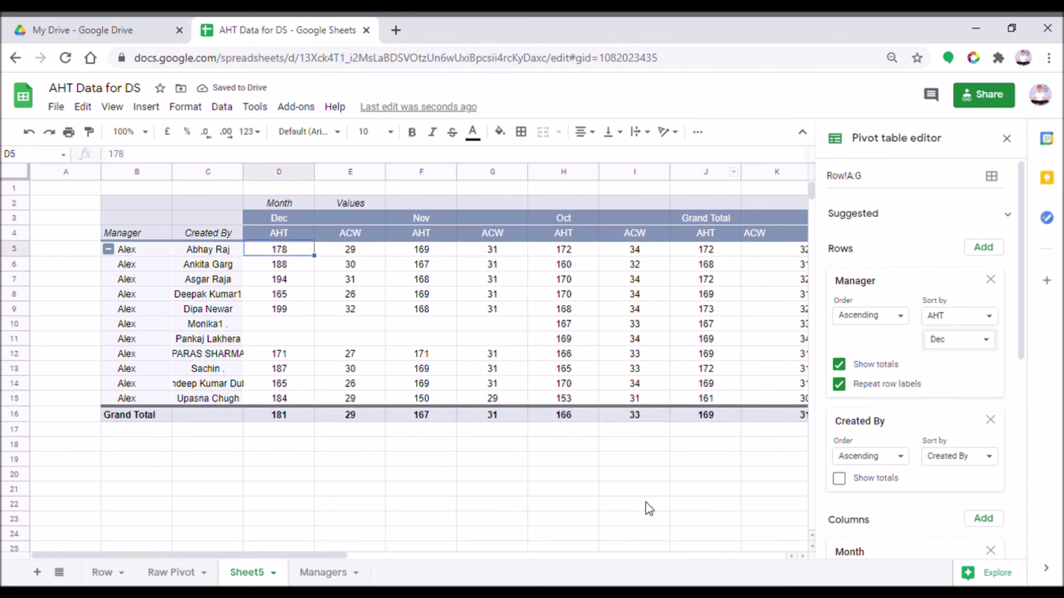
{"action": "left_click", "coordinate": [646, 473]}
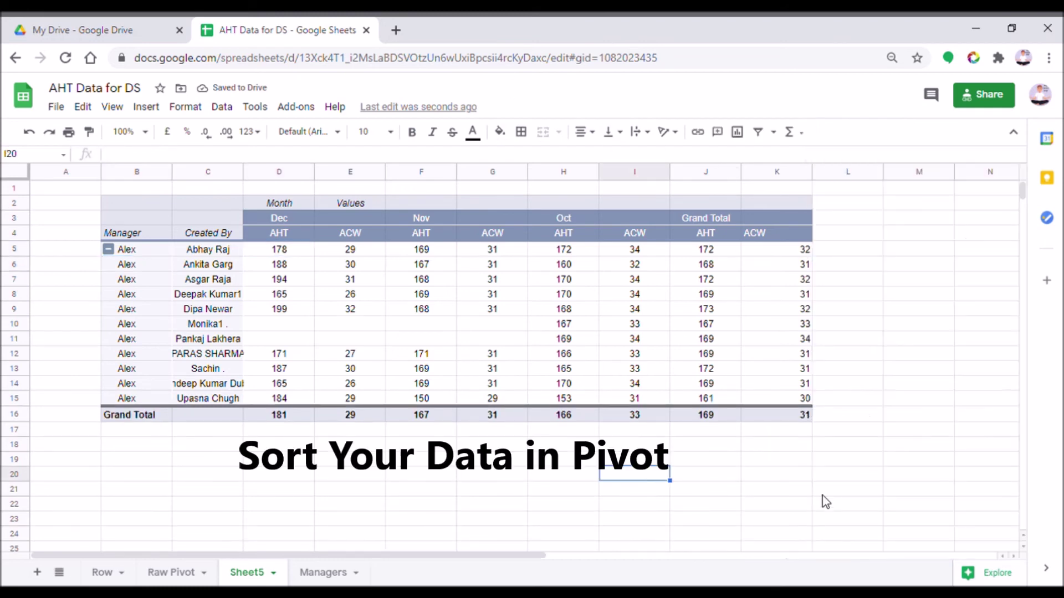
{"action": "left_click", "coordinate": [607, 270]}
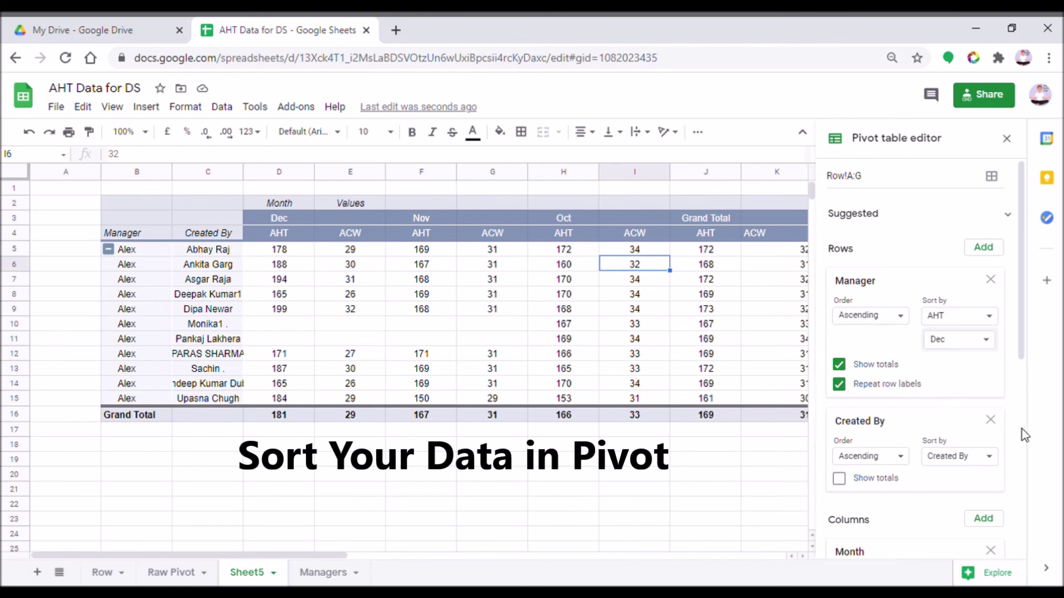
- Place Created By above Manager in the pivot table's rows and hide the totals for Manager
{"action": "scroll", "coordinate": [355, 338], "scroll_direction": "down", "scroll_amount": 1}
{"action": "scroll", "coordinate": [388, 330], "scroll_direction": "up", "scroll_amount": 1}
{"action": "left_click_drag", "start_coordinate": [911, 441], "coordinate": [894, 302]}
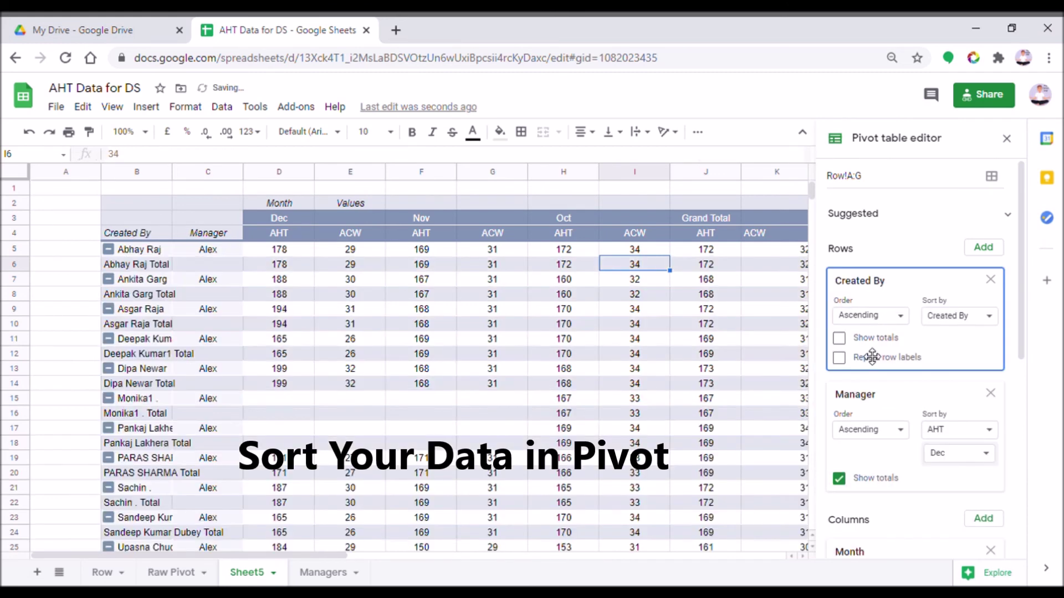
{"action": "left_click", "coordinate": [844, 482]}
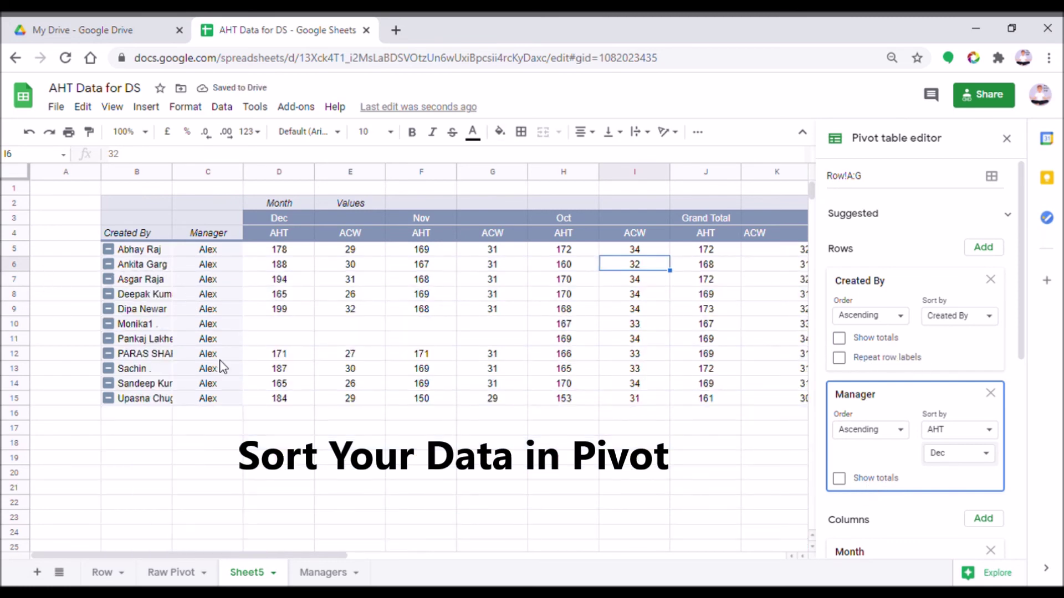
- Sort the Created By rows by Dec AHT in descending order and show their totals
{"action": "left_click", "coordinate": [964, 325]}
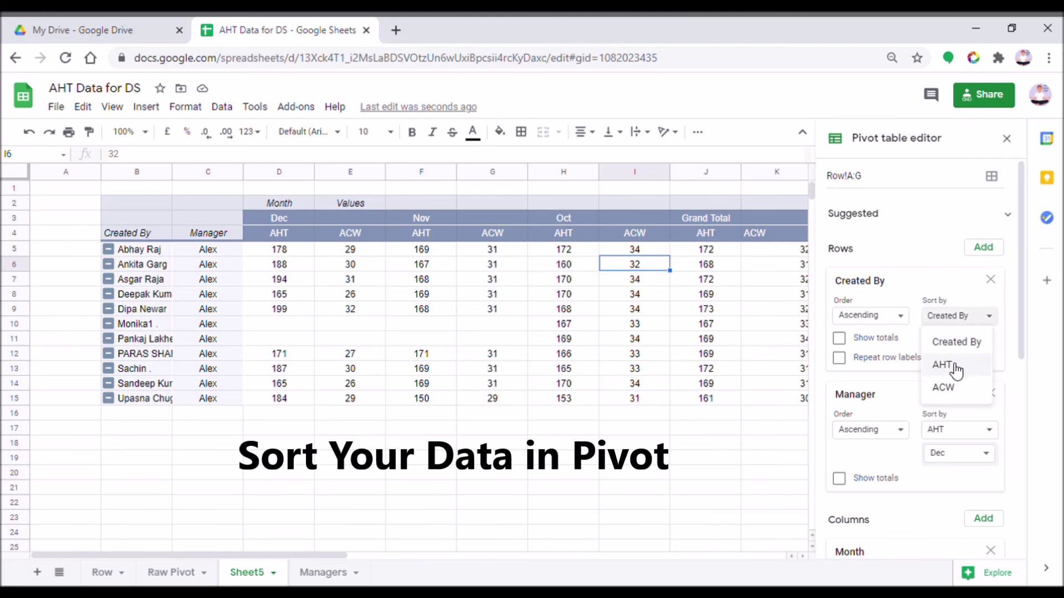
{"action": "left_click", "coordinate": [957, 367]}
{"action": "left_click", "coordinate": [959, 339]}
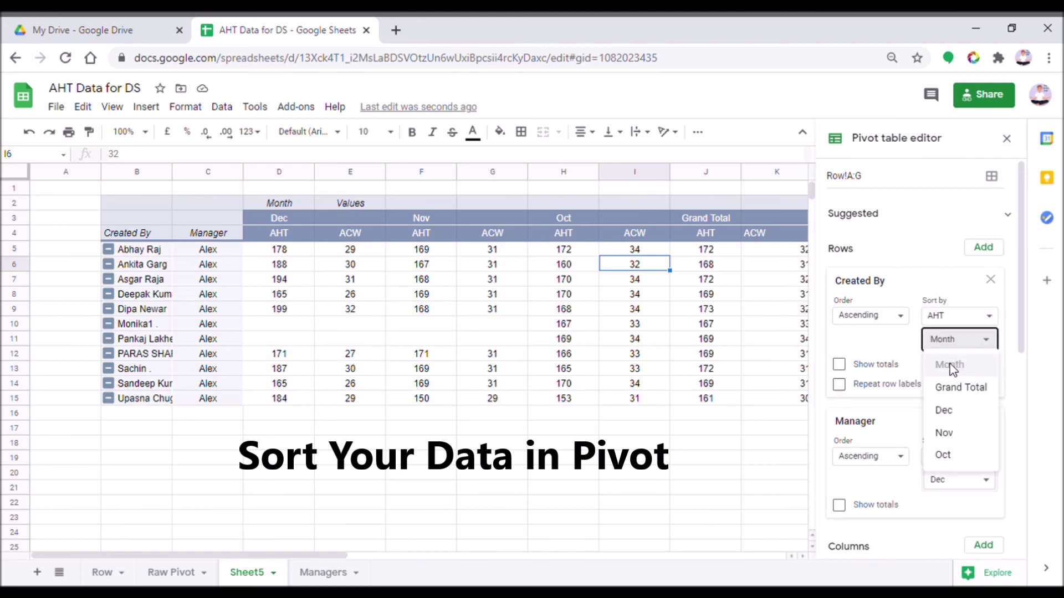
{"action": "left_click", "coordinate": [945, 411]}
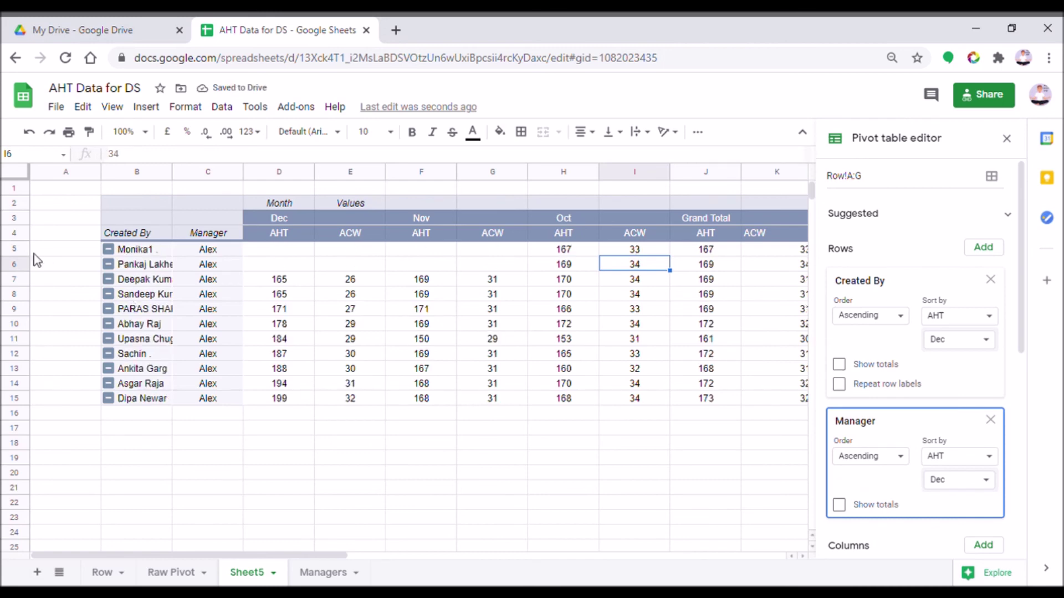
{"action": "left_click", "coordinate": [900, 320]}
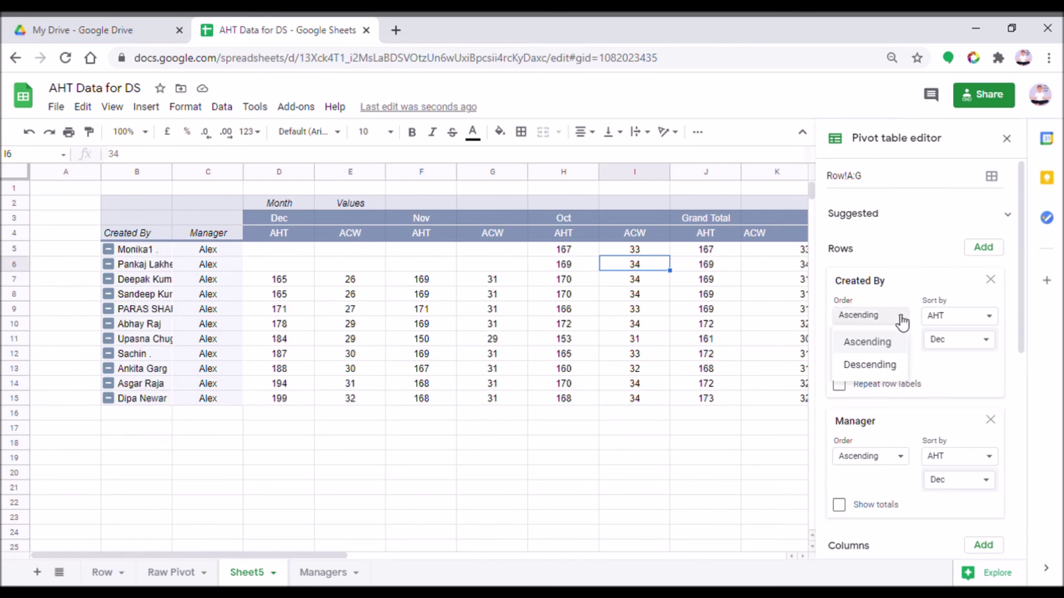
{"action": "left_click", "coordinate": [882, 367]}
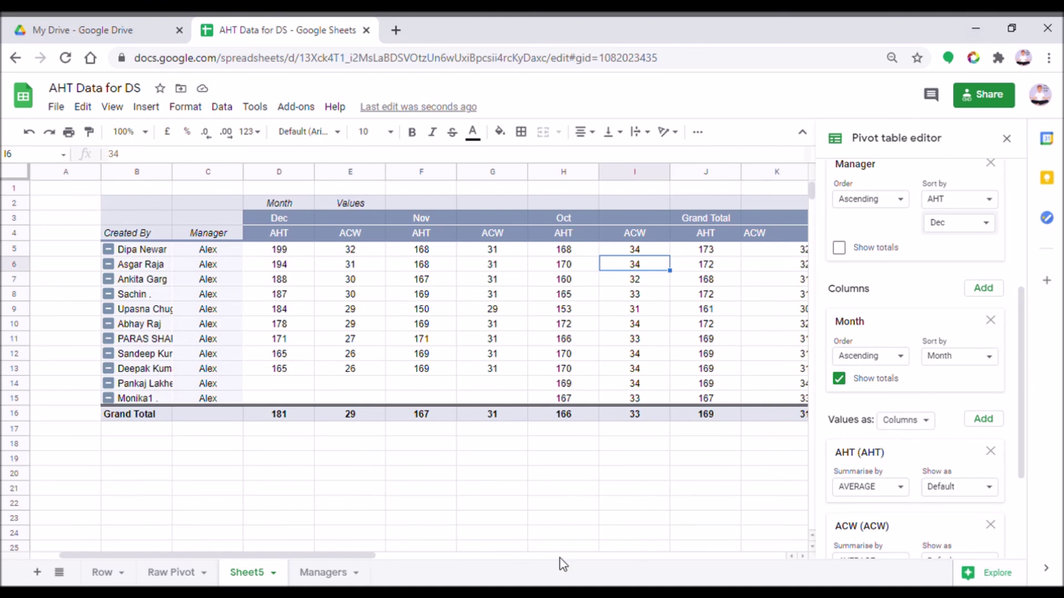
- Check the Managers sheet and return to the pivot table on Sheet5
{"action": "left_click_drag", "start_coordinate": [356, 559], "coordinate": [372, 560]}
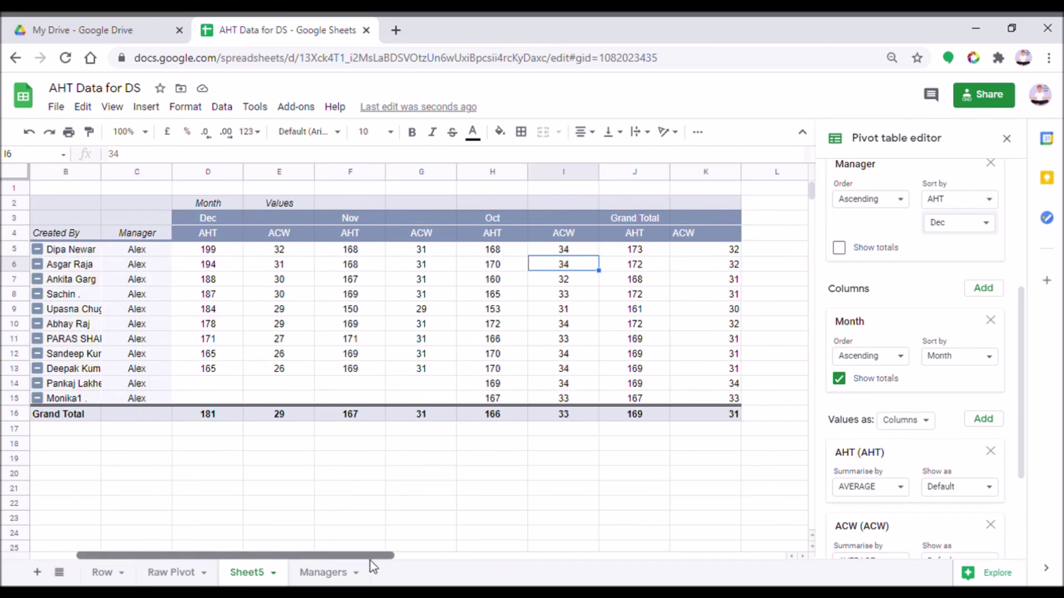
{"action": "left_click", "coordinate": [327, 572]}
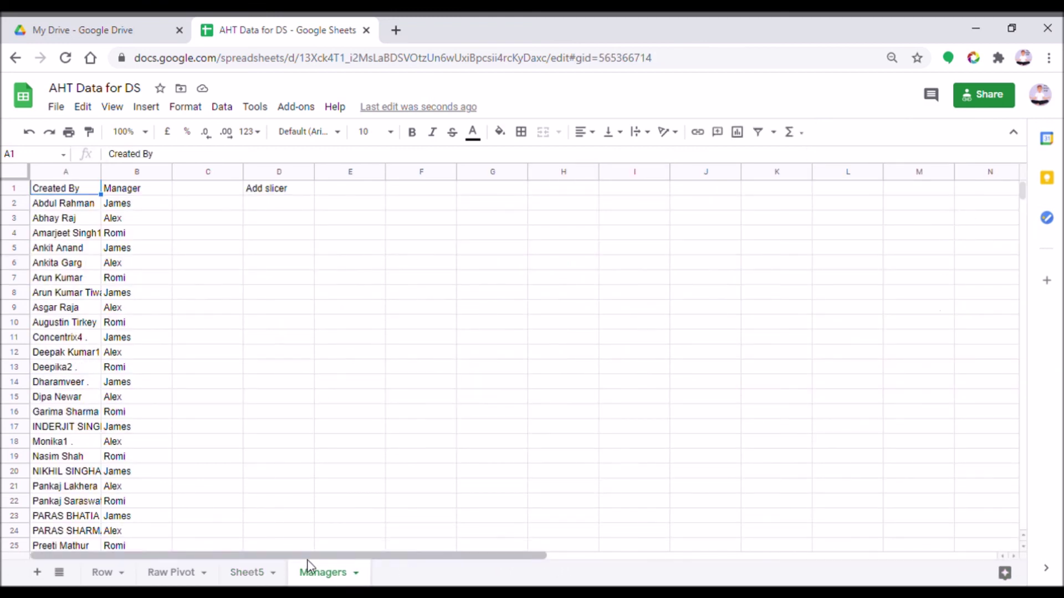
{"action": "key", "text": "ctrl+Page_Up"}
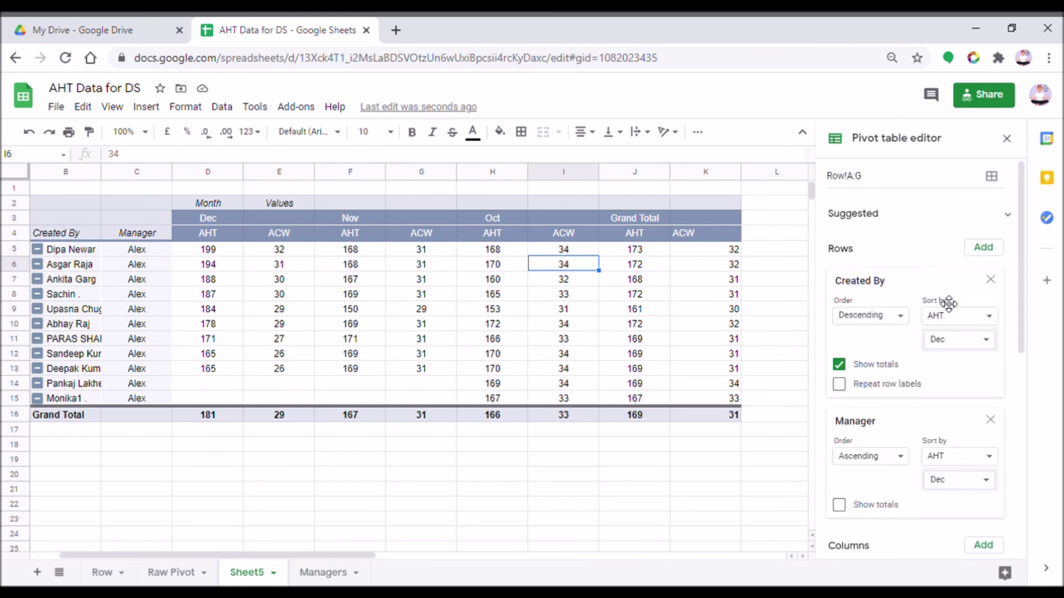
- Sort the Created By rows by Grand Total AHT and review the sort order options, leaving the order descending
{"action": "left_click", "coordinate": [968, 323]}
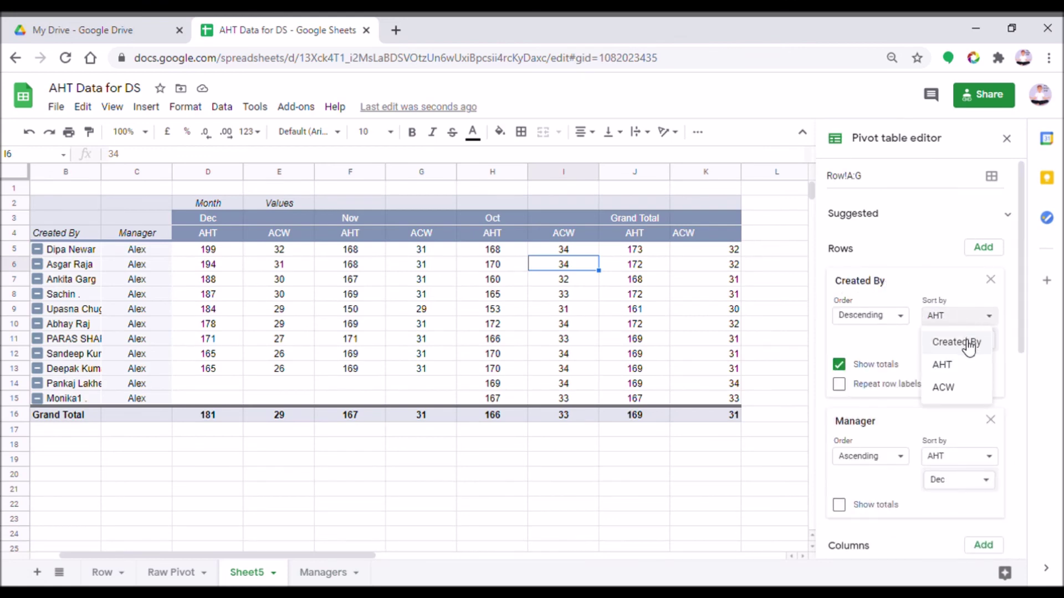
{"action": "left_click", "coordinate": [957, 368]}
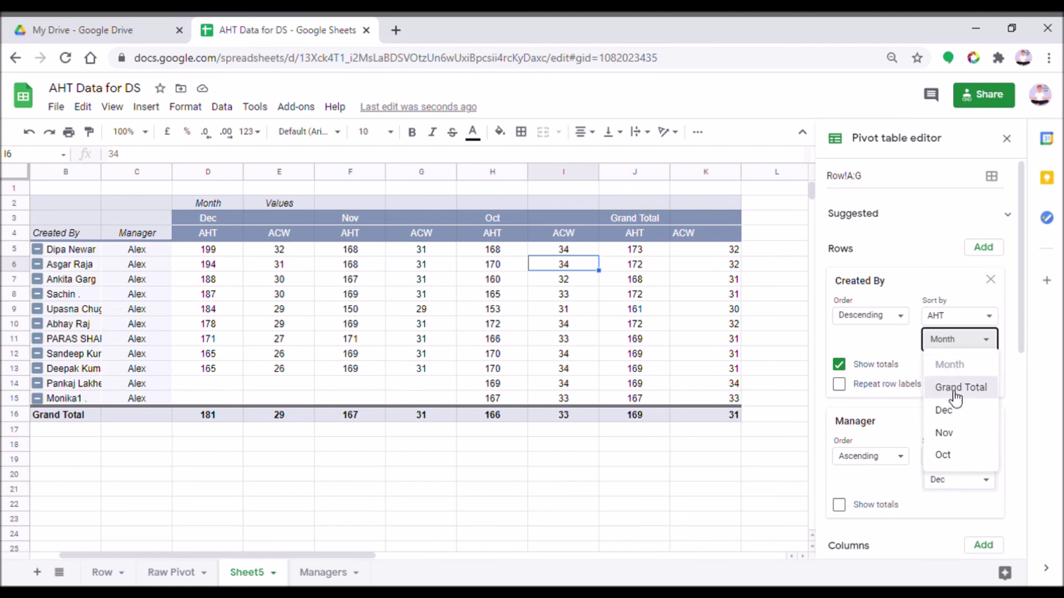
{"action": "left_click", "coordinate": [956, 389]}
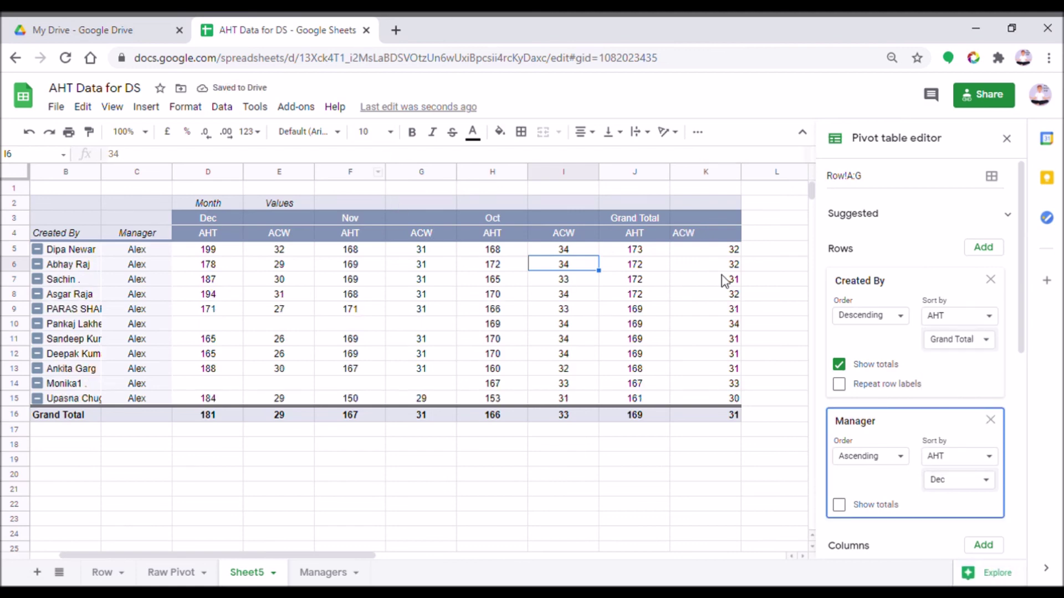
{"action": "left_click", "coordinate": [634, 171]}
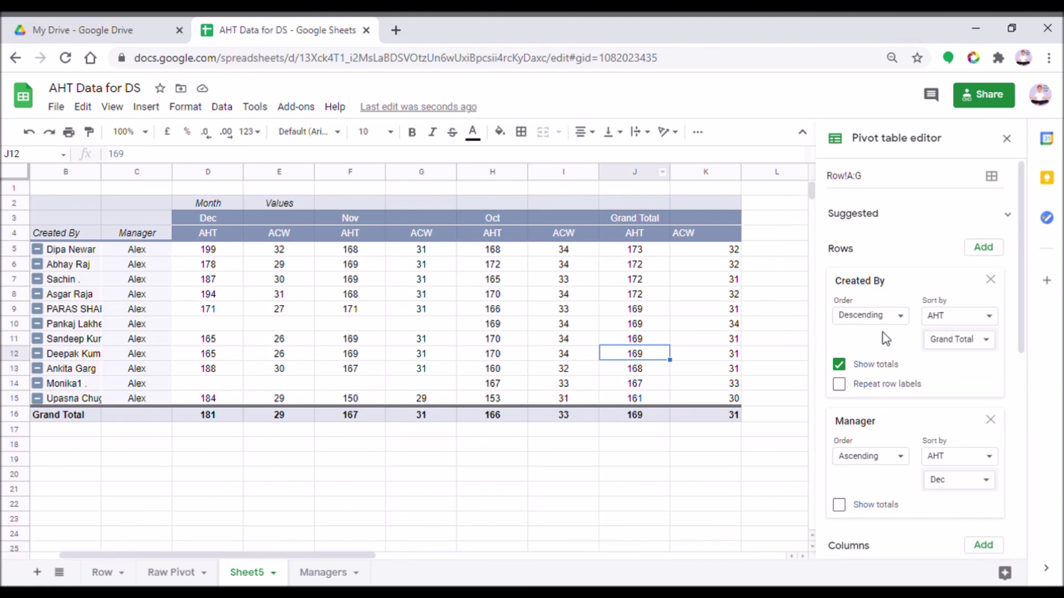
{"action": "left_click", "coordinate": [894, 324]}
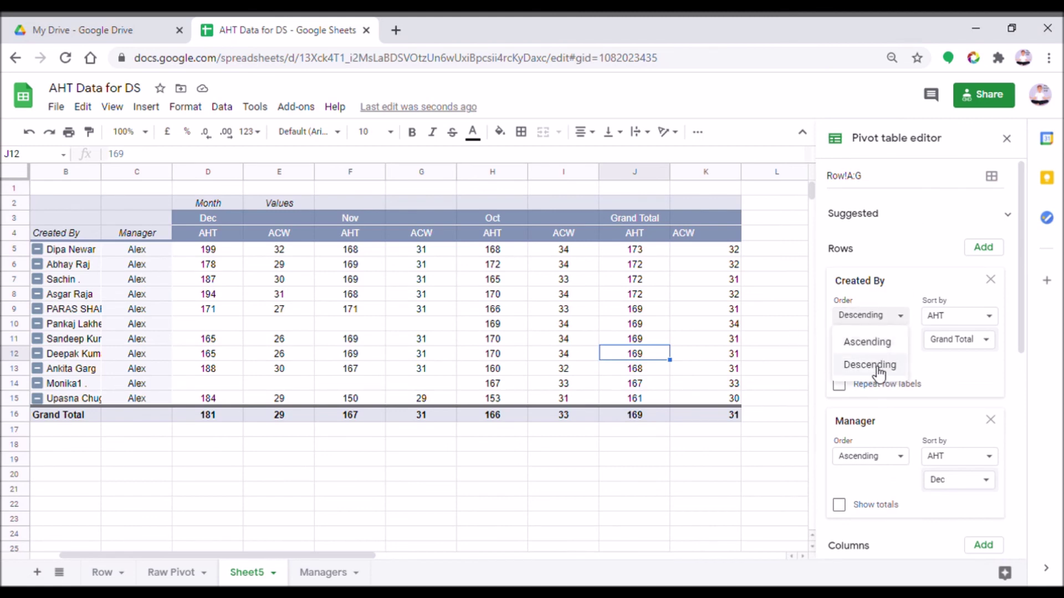
{"action": "left_click", "coordinate": [889, 222]}
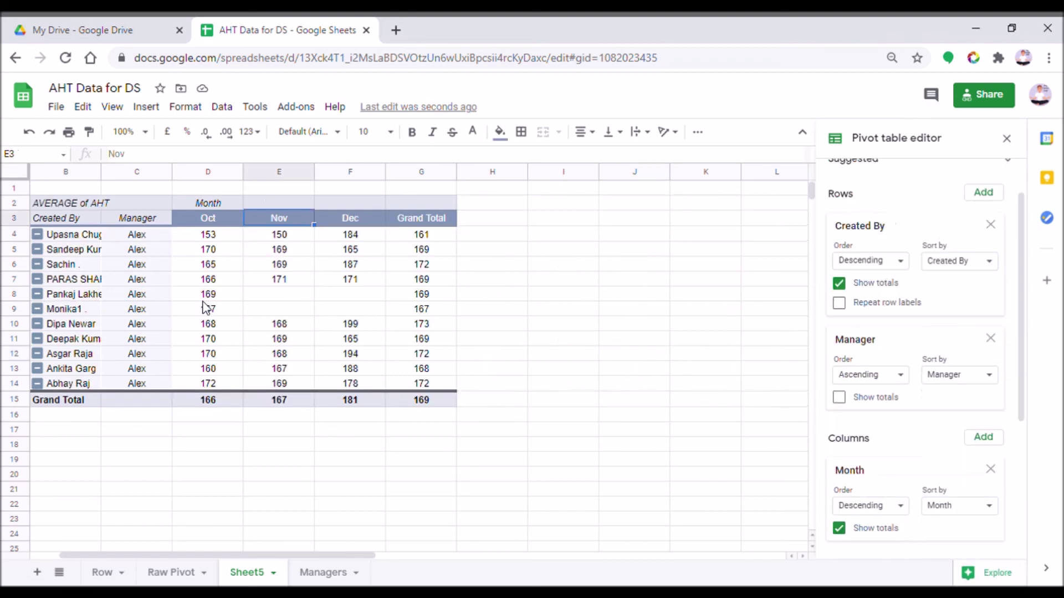